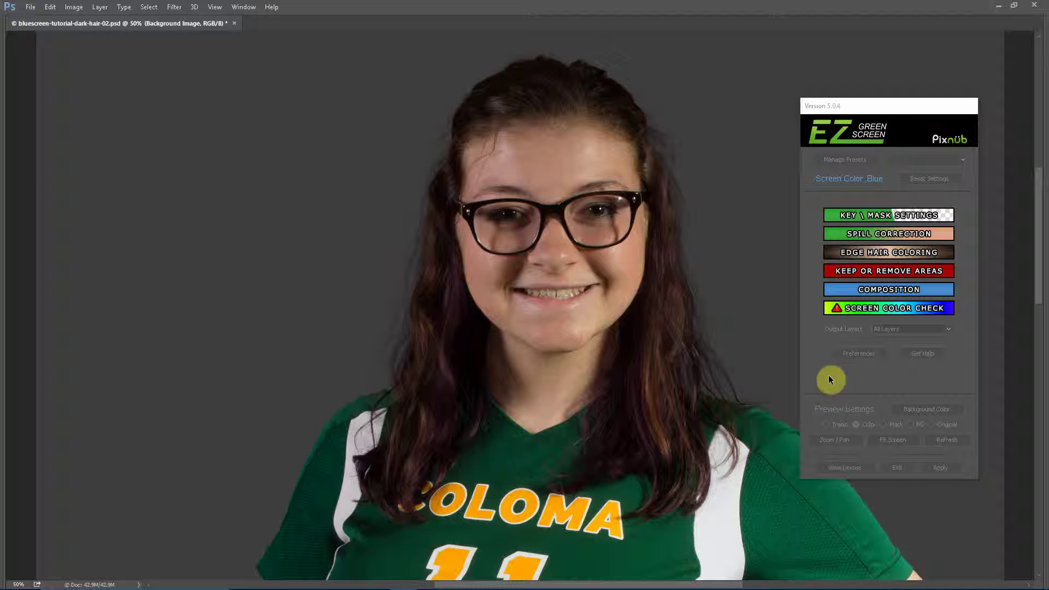
# Step: Reset the keying settings and compare the original blue-screen photo with the color background preview
pyautogui.click(926, 180)
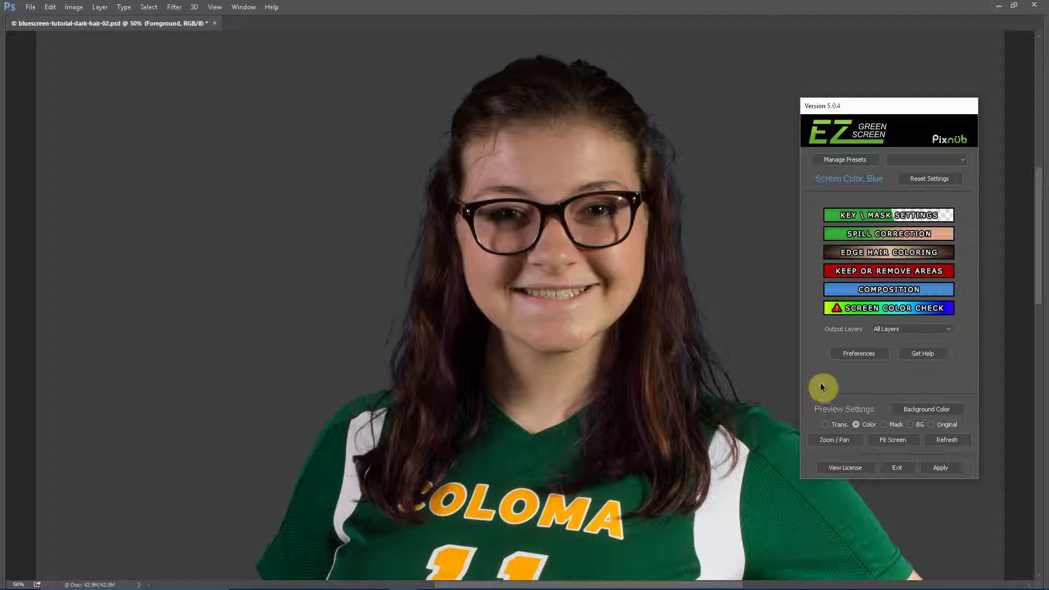
pyautogui.click(935, 424)
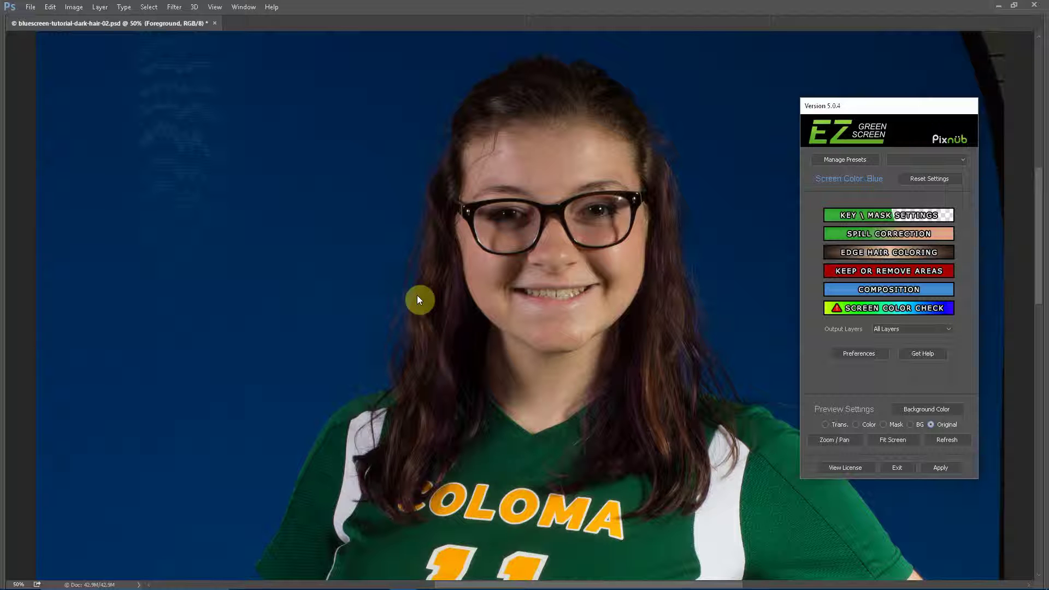
pyautogui.click(856, 425)
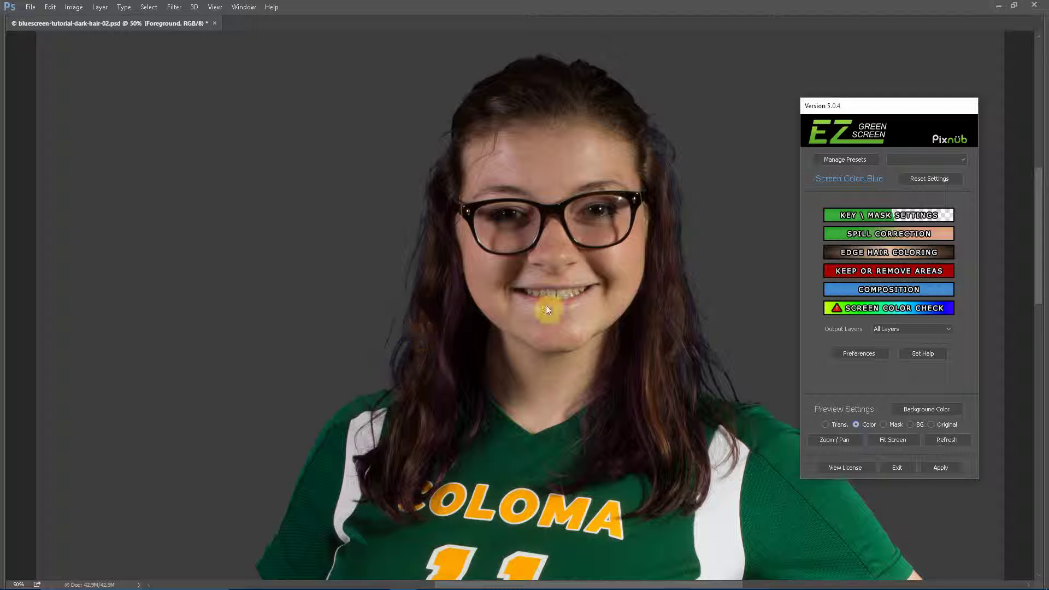
# Step: Set the Smart Radius to 100 in the key and mask settings
pyautogui.click(844, 214)
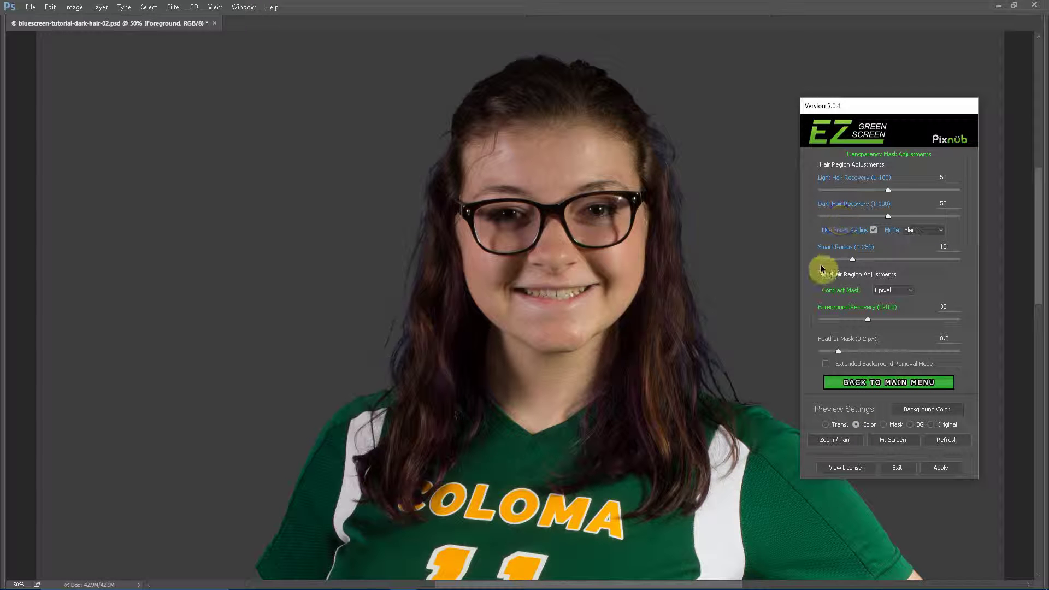
pyautogui.doubleClick(948, 247)
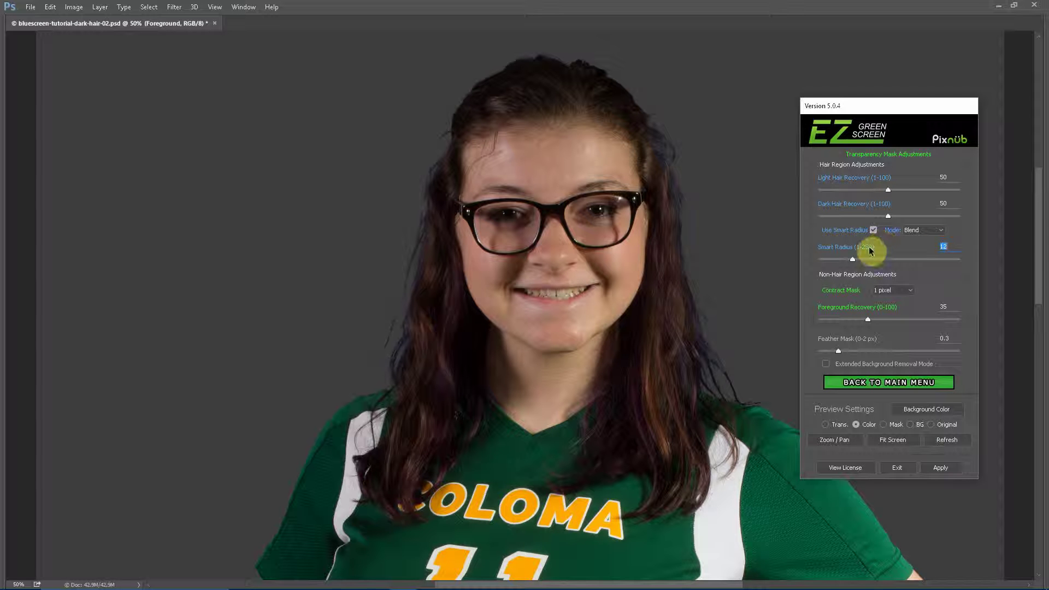
pyautogui.write('100')
pyautogui.press('Return')
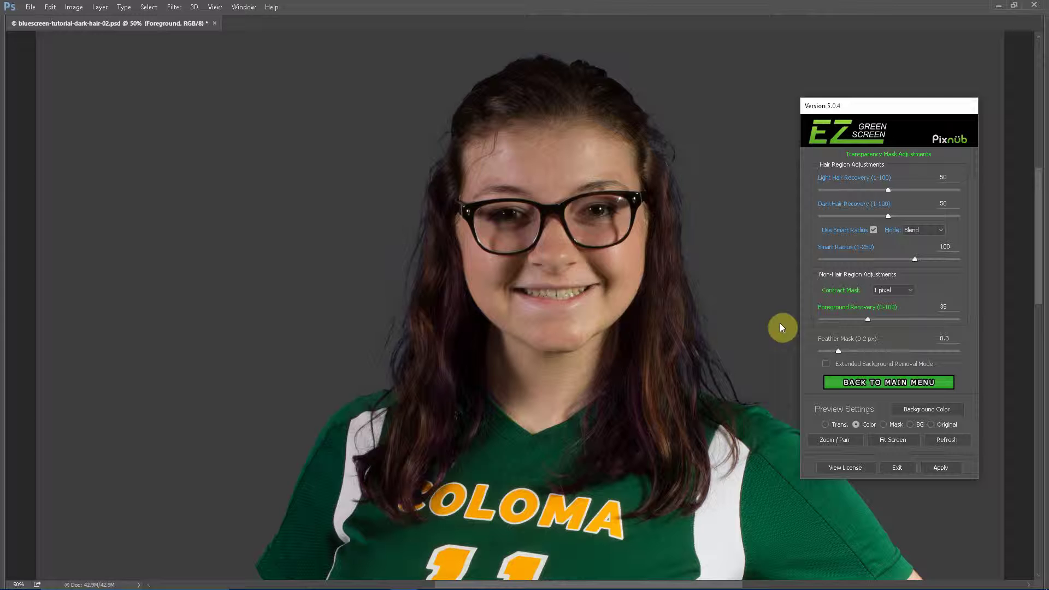
# Step: Preview the mask, compare the Blend and Replace modes for the Smart Radius, and keep Replace
pyautogui.click(882, 426)
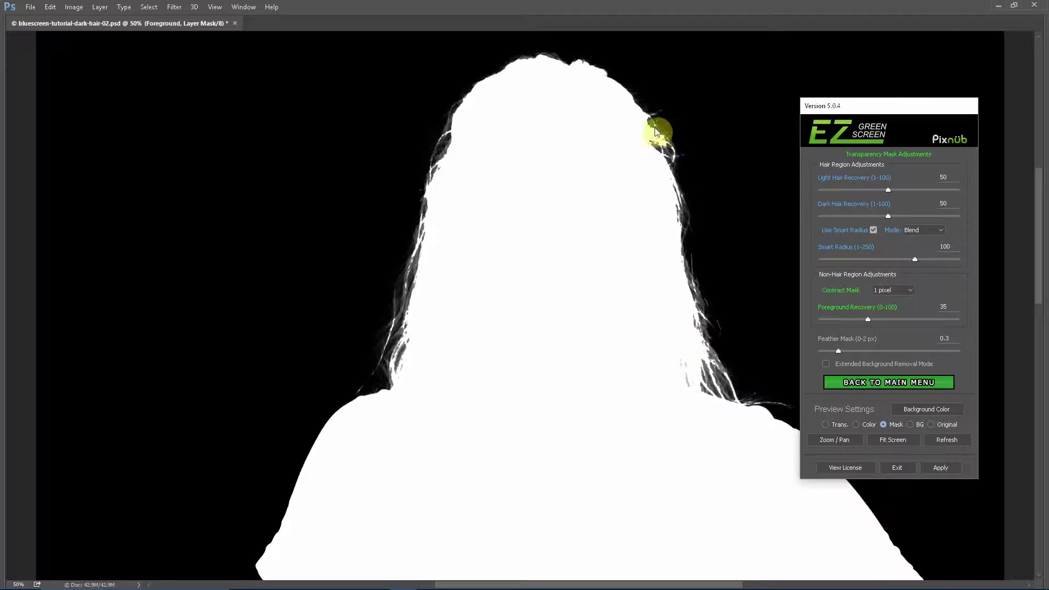
pyautogui.click(925, 231)
pyautogui.click(917, 248)
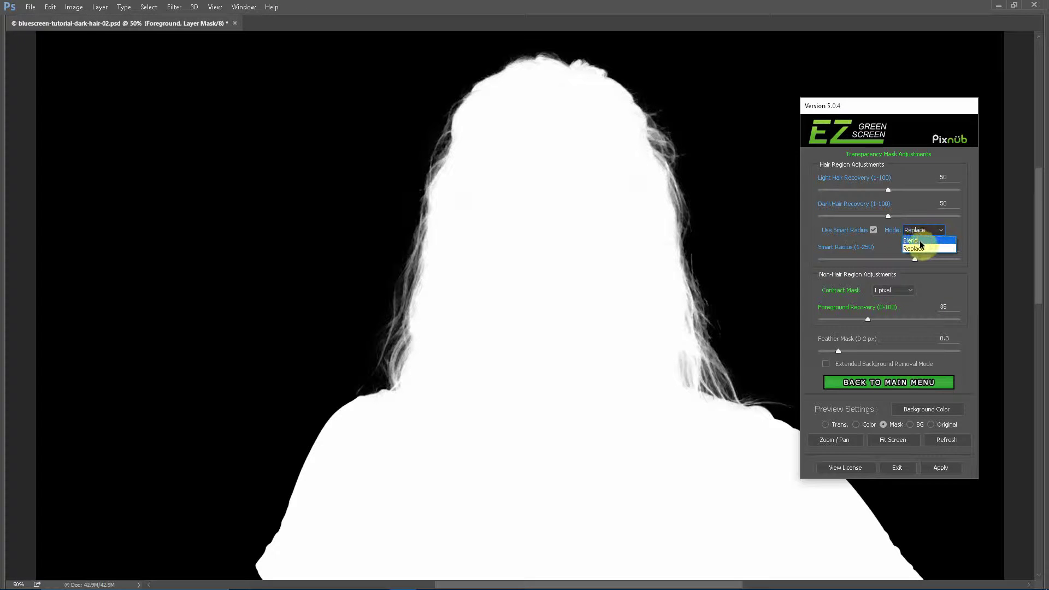
pyautogui.click(919, 240)
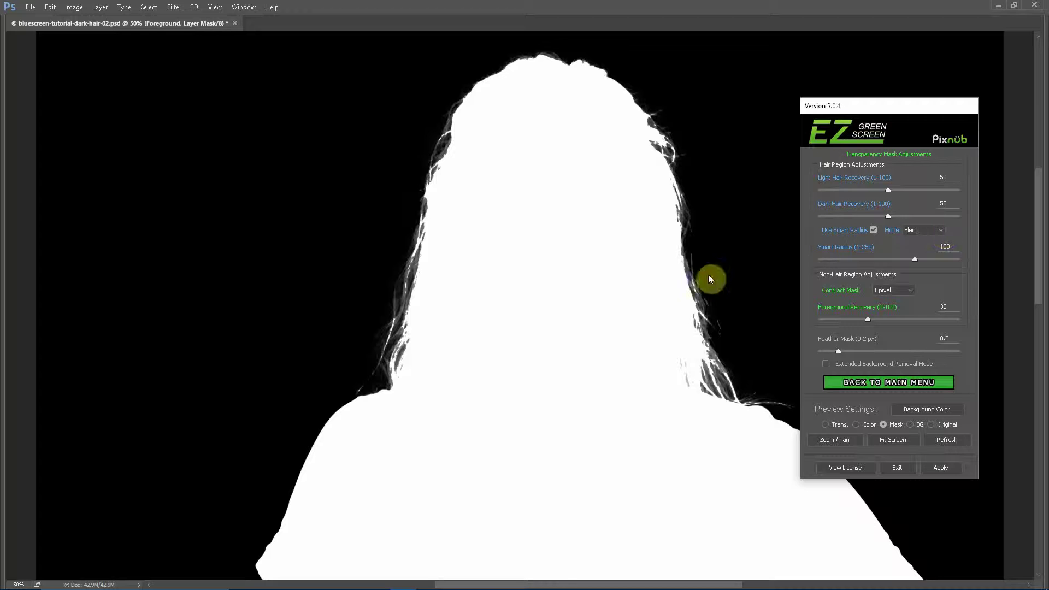
pyautogui.click(923, 230)
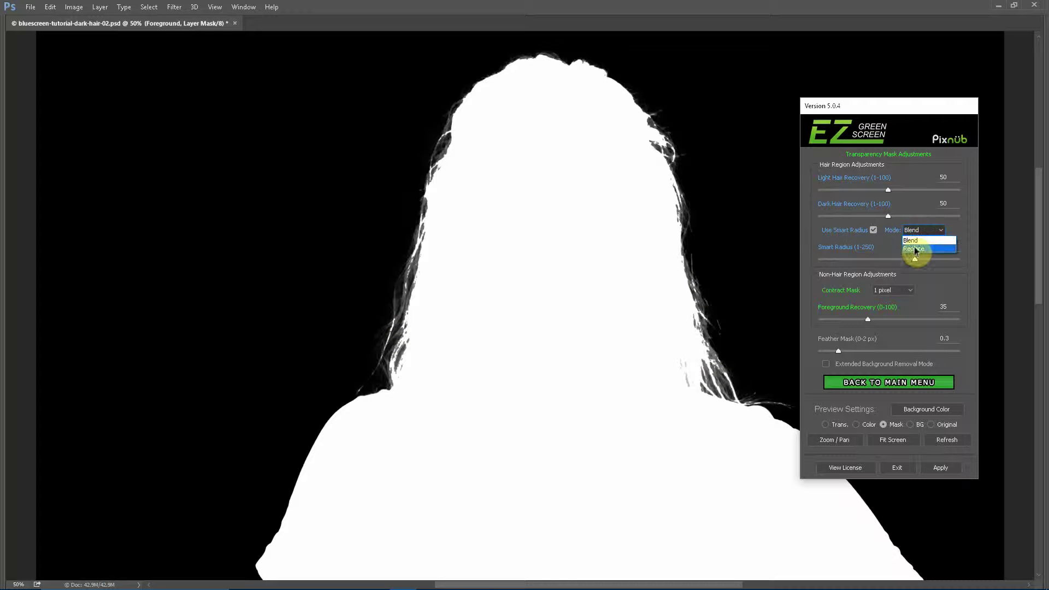
pyautogui.click(913, 249)
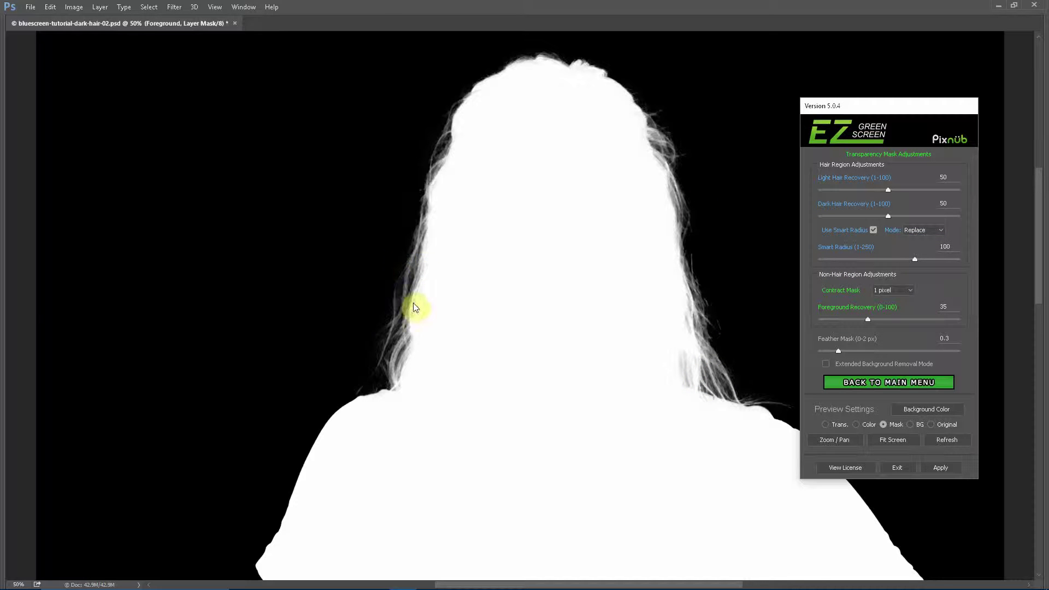
pyautogui.click(922, 234)
pyautogui.click(886, 230)
pyautogui.click(709, 403)
pyautogui.click(938, 232)
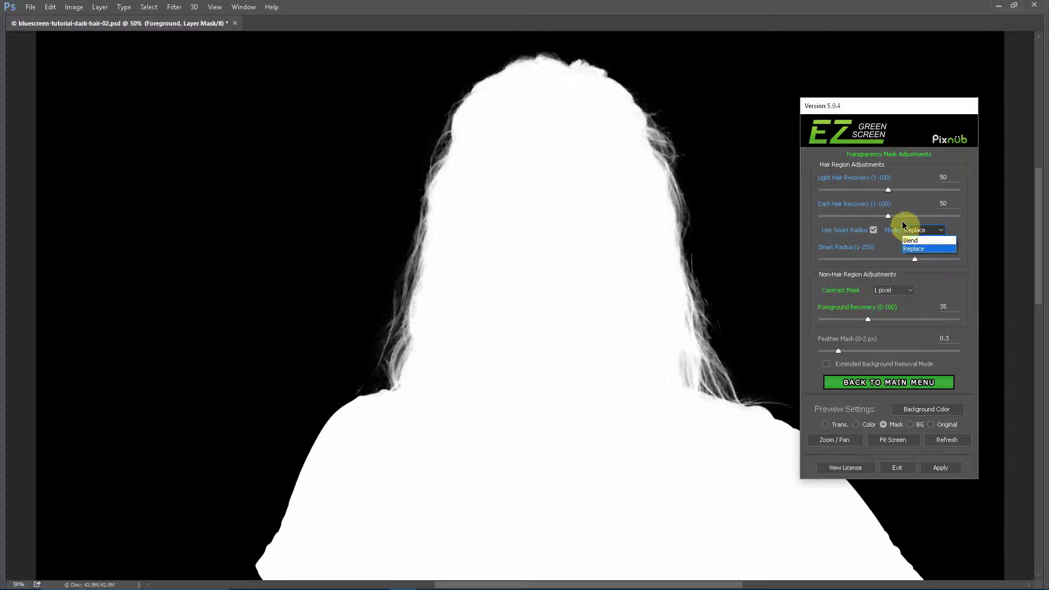
pyautogui.click(896, 229)
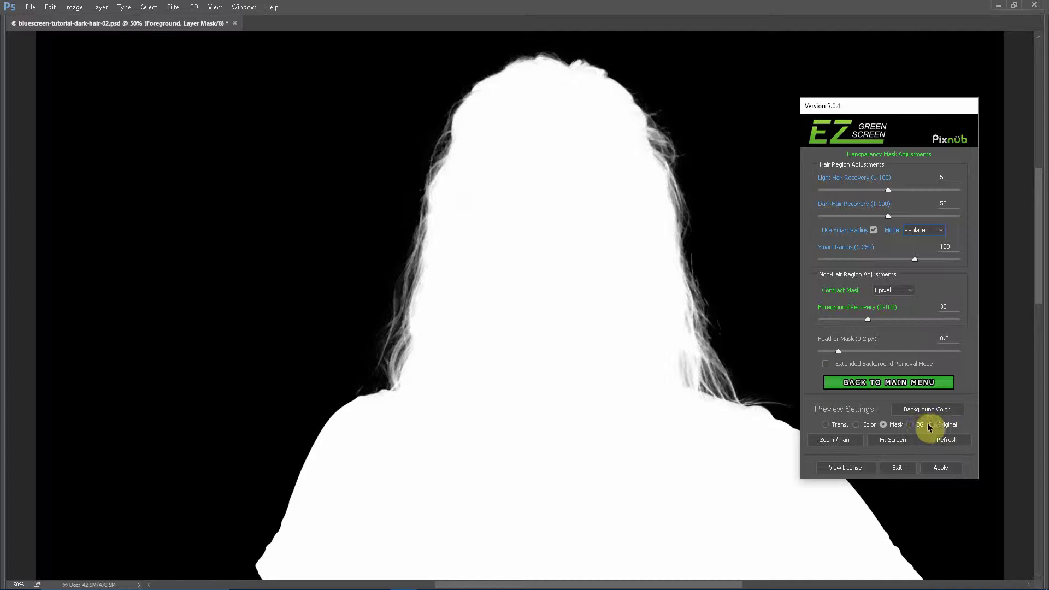
# Step: Return to the color background preview, leave the mask settings and open the spill correction settings
pyautogui.click(870, 423)
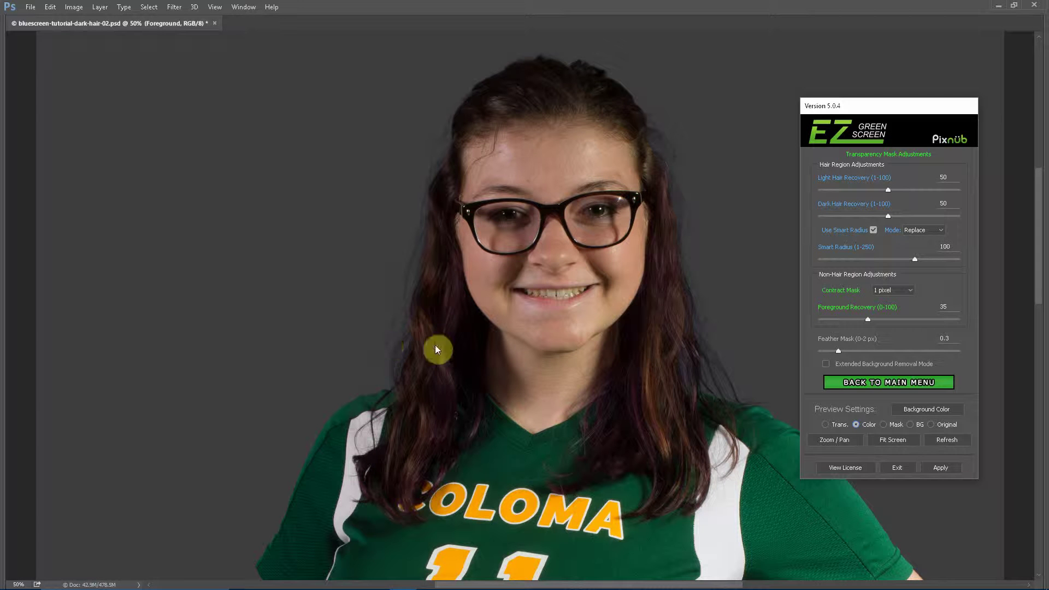
pyautogui.click(869, 382)
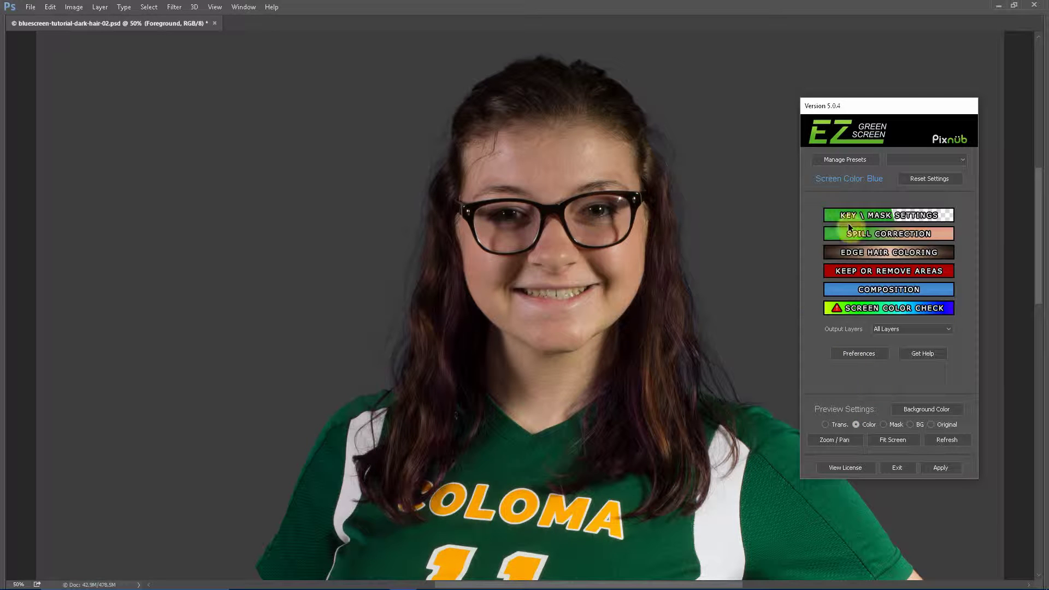
pyautogui.click(860, 235)
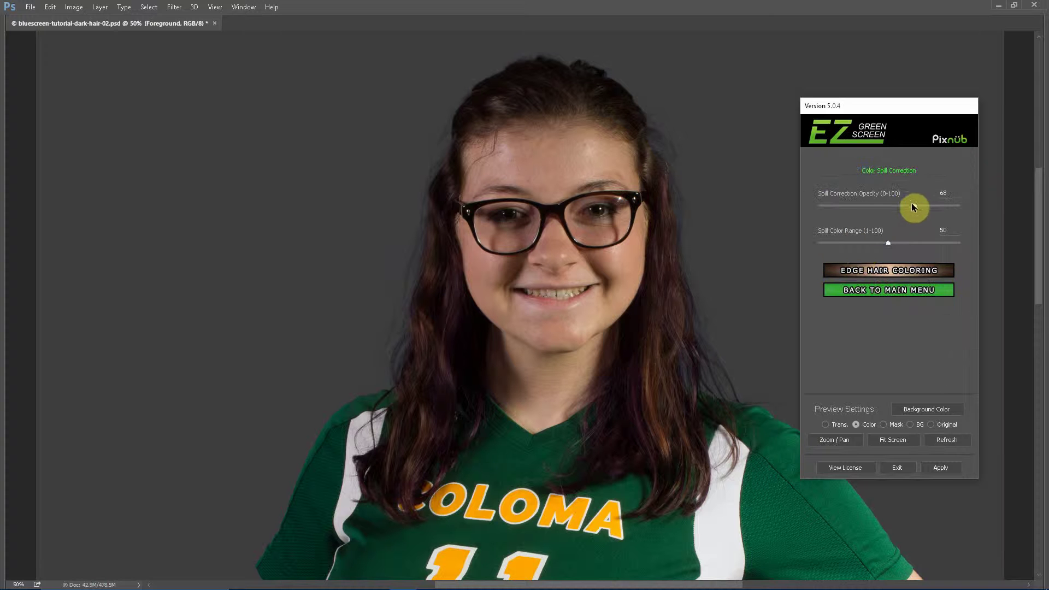
# Step: Try the Spill Correction Opacity at 0 and at other low and high values, and restore it to 68
pyautogui.moveTo(916, 206); pyautogui.dragTo(817, 206)
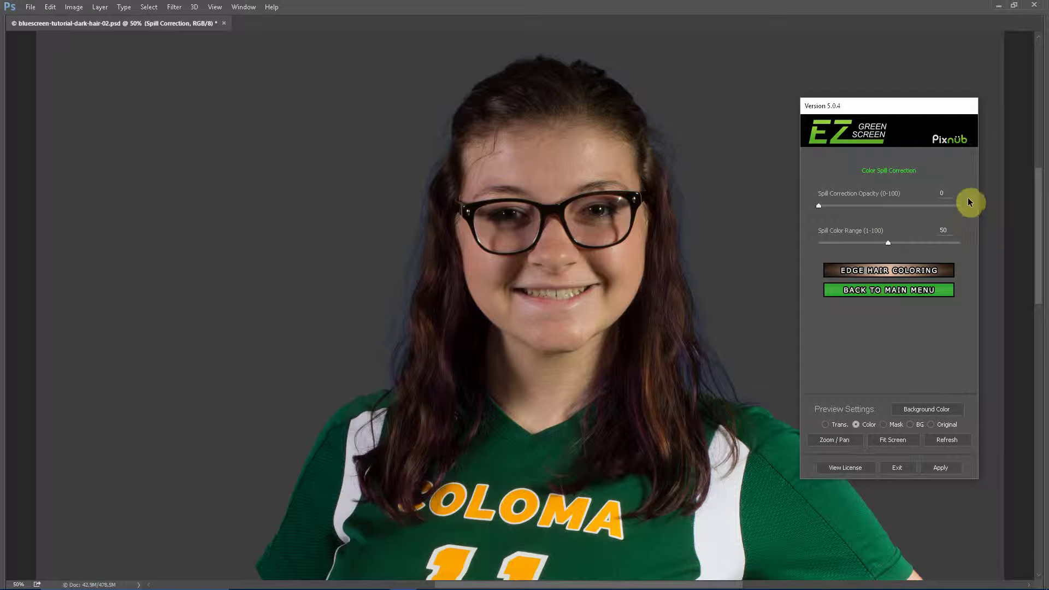
pyautogui.doubleClick(944, 192)
pyautogui.write('6')
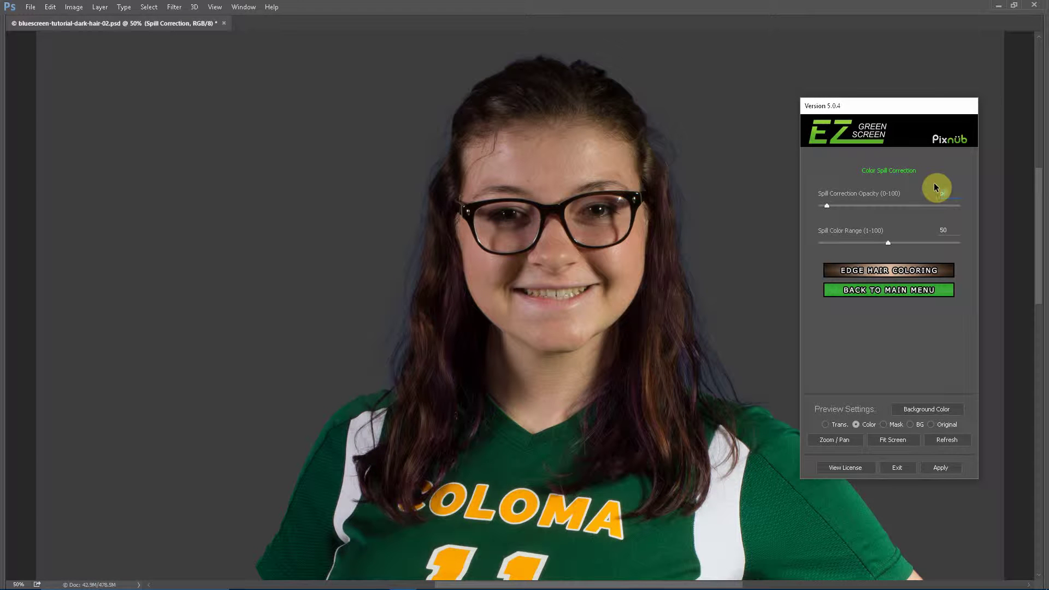
pyautogui.write('8')
pyautogui.moveTo(951, 190); pyautogui.dragTo(894, 186)
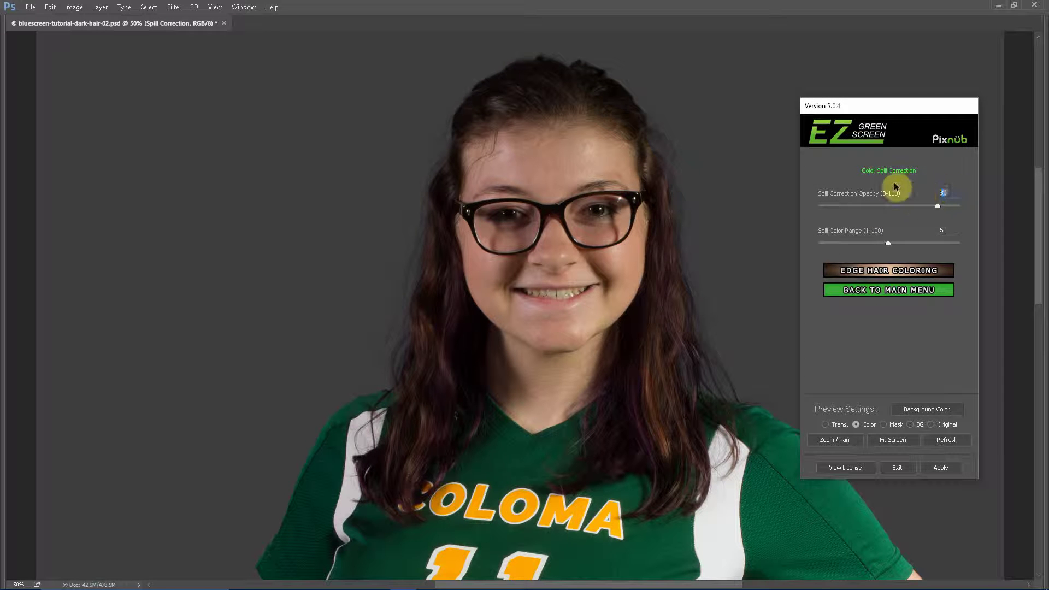
pyautogui.write('68')
pyautogui.press('Tab')
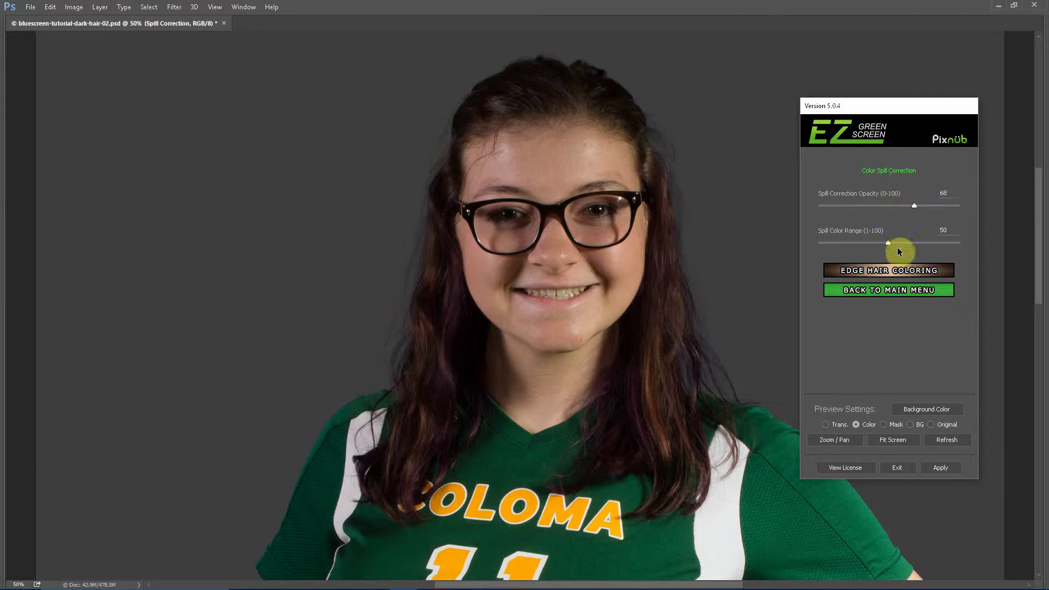
# Step: Try a Spill Color Range of 71, restore it to 50, and compare the original photo with the color preview
pyautogui.moveTo(888, 246); pyautogui.dragTo(917, 244)
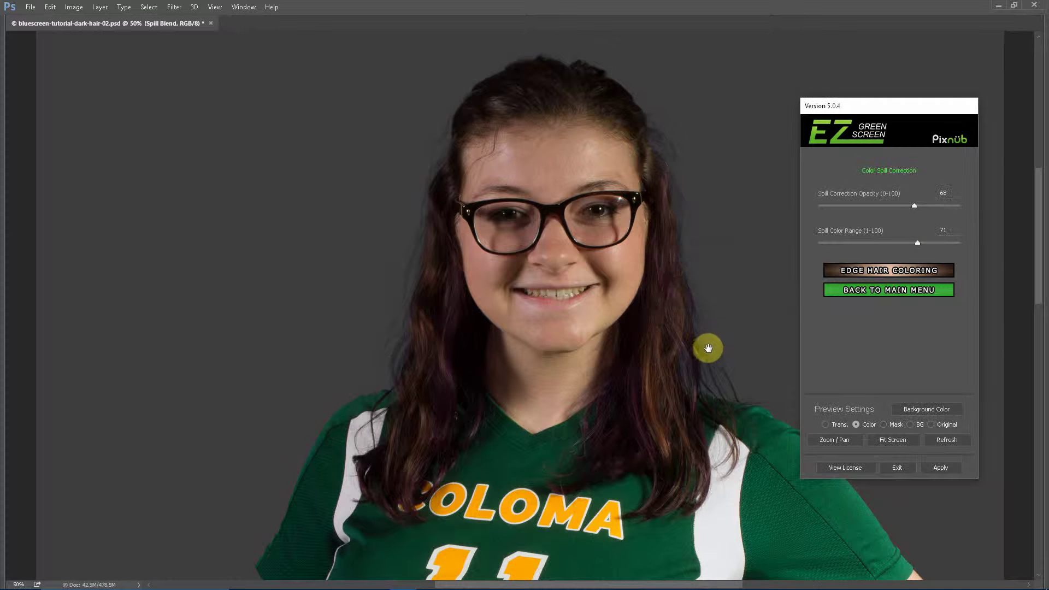
pyautogui.doubleClick(943, 230)
pyautogui.write('50')
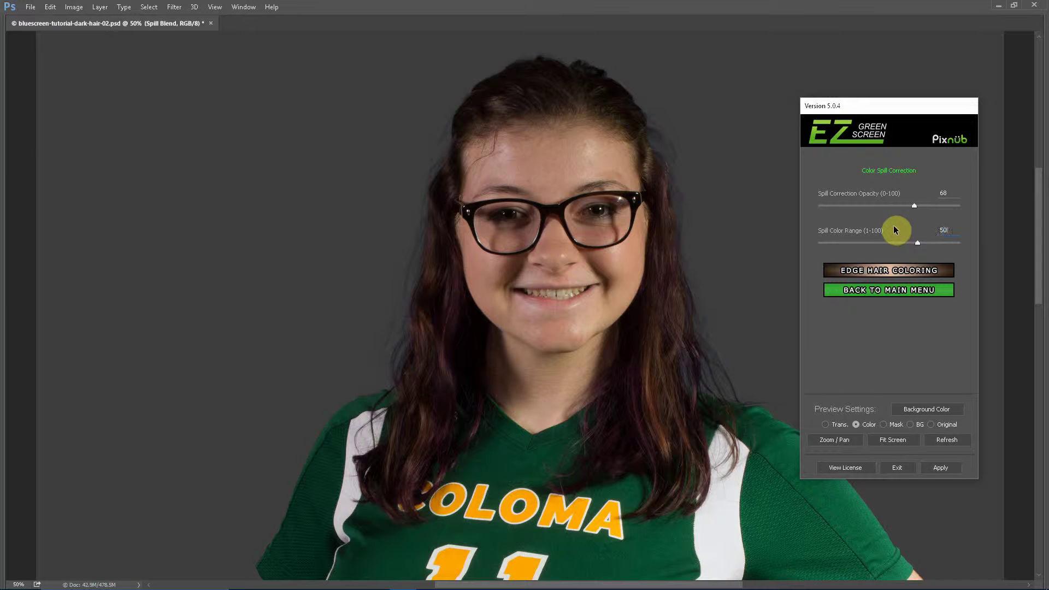
pyautogui.press('Return')
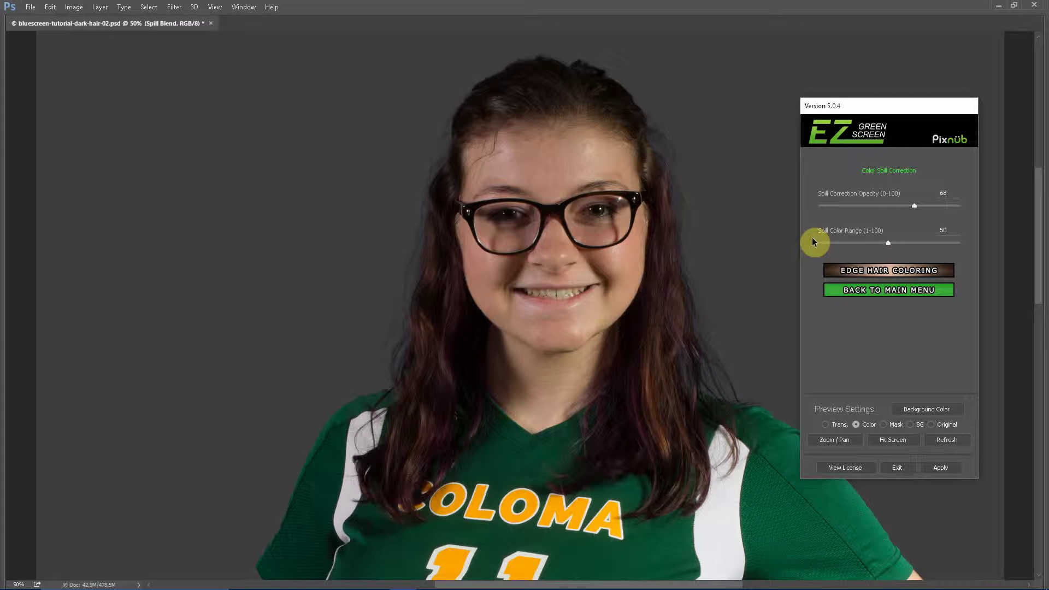
pyautogui.click(930, 426)
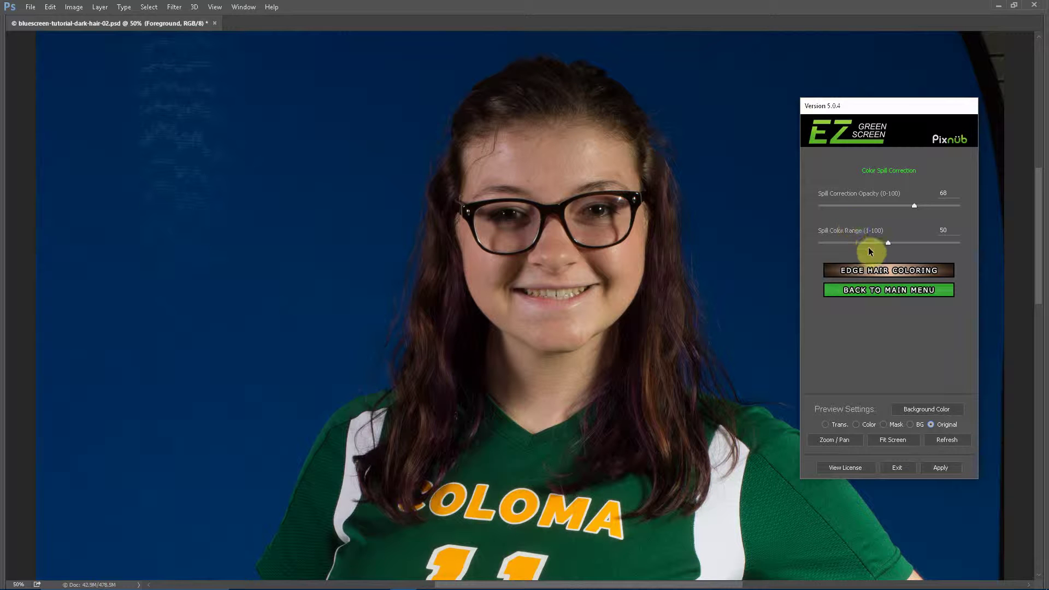
pyautogui.click(856, 425)
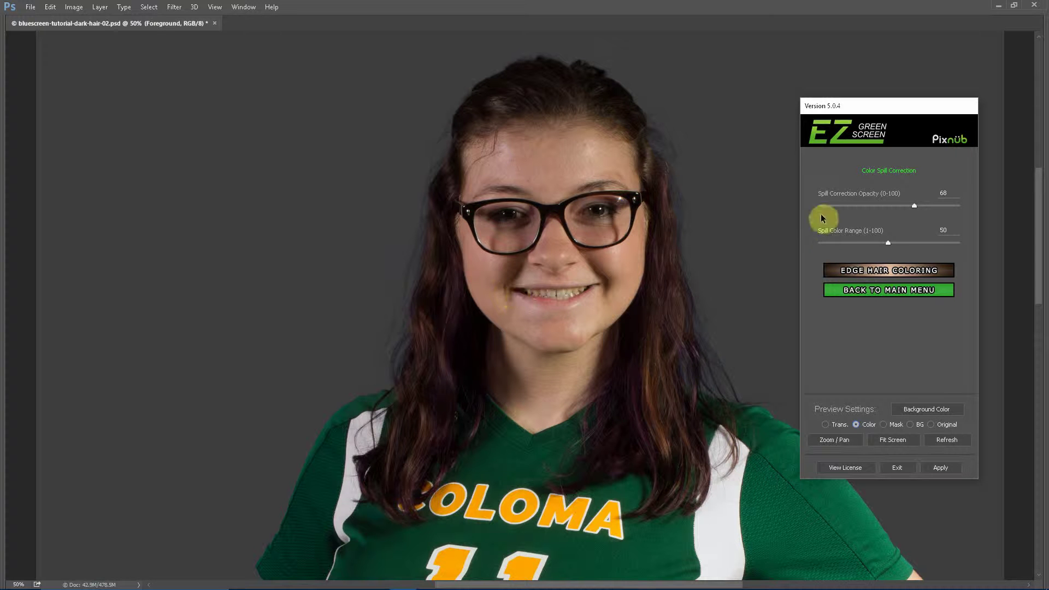
# Step: Set the edge hair Color Blend Opacity to 40 and the Color Blending Width to 25 px
pyautogui.click(874, 276)
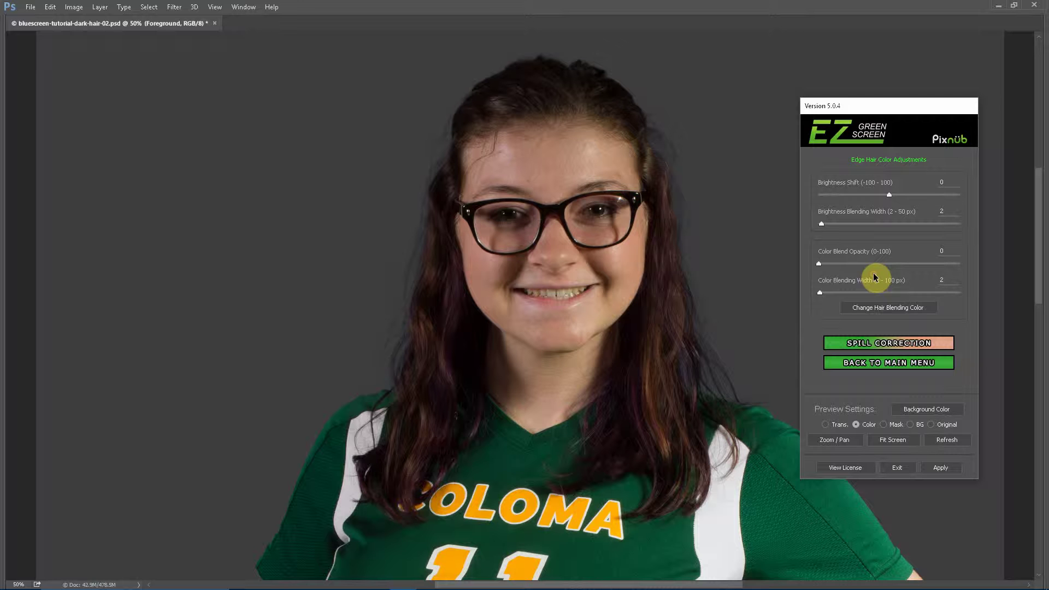
pyautogui.doubleClick(952, 253)
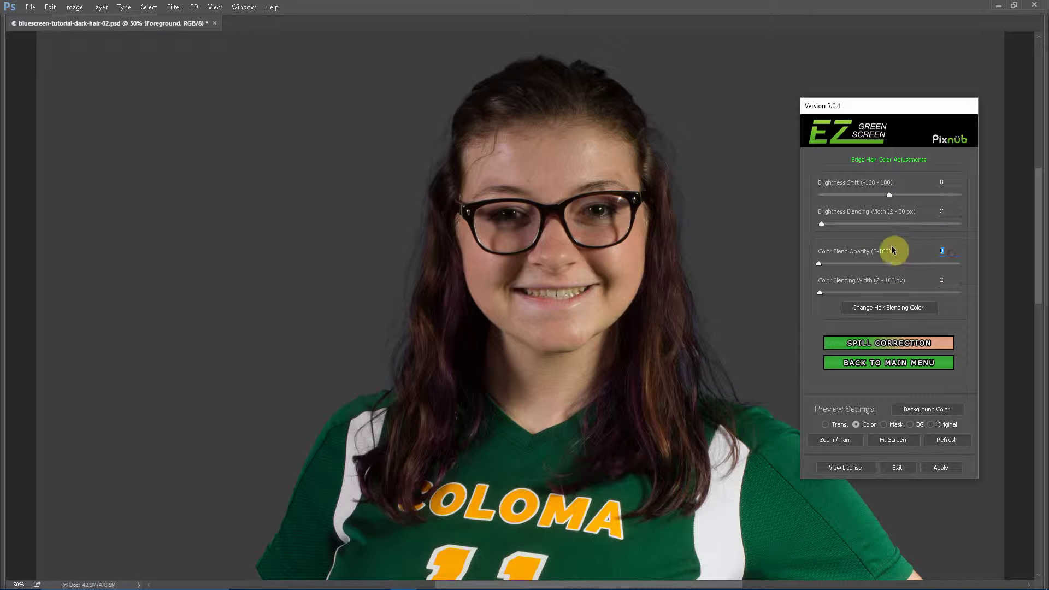
pyautogui.write('40')
pyautogui.press('Return')
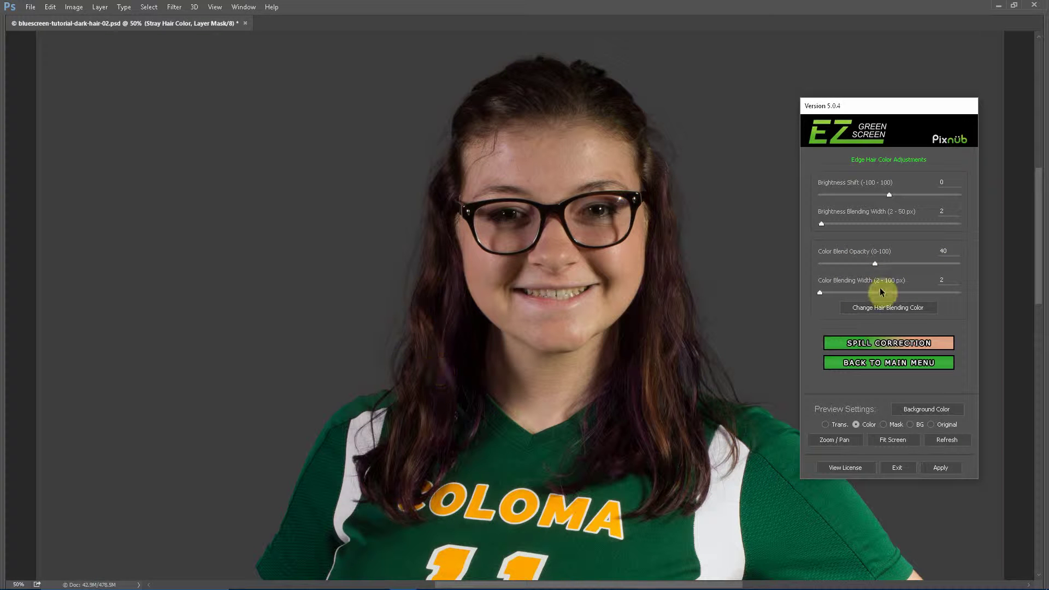
pyautogui.click(943, 281)
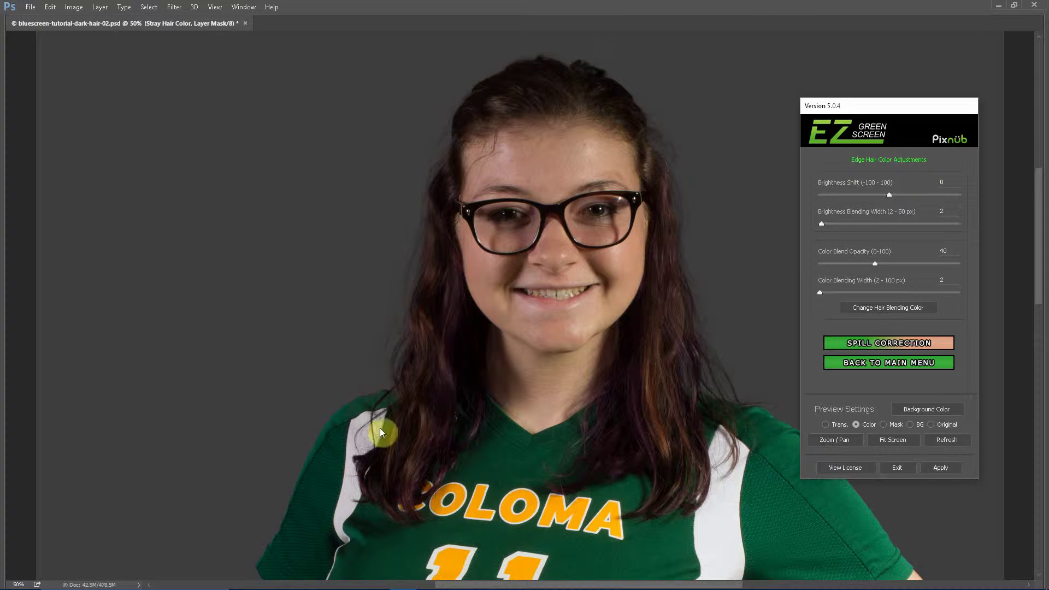
pyautogui.doubleClick(942, 280)
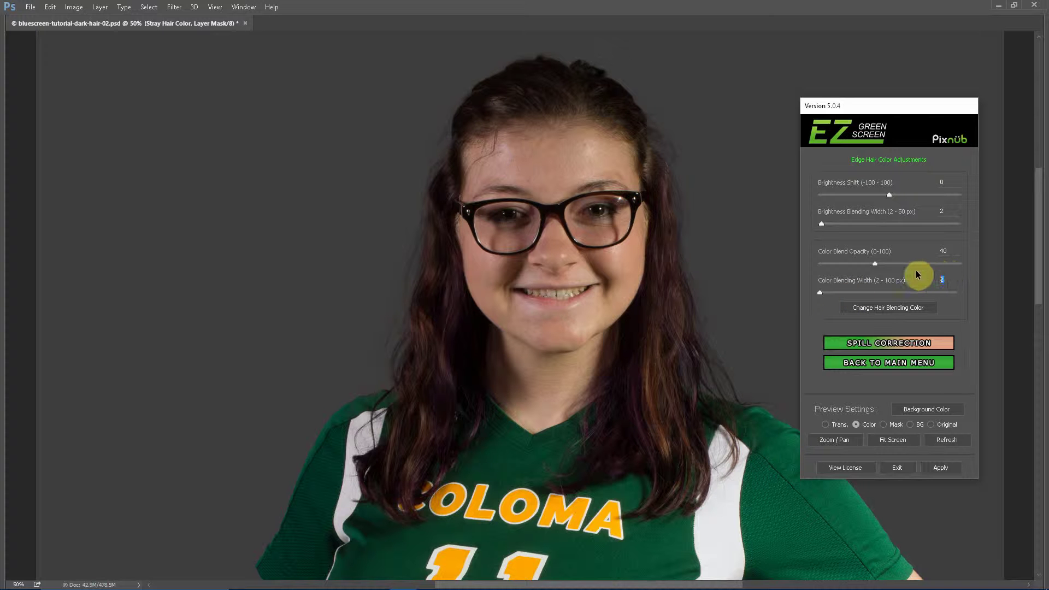
pyautogui.write('25')
pyautogui.press('Return')
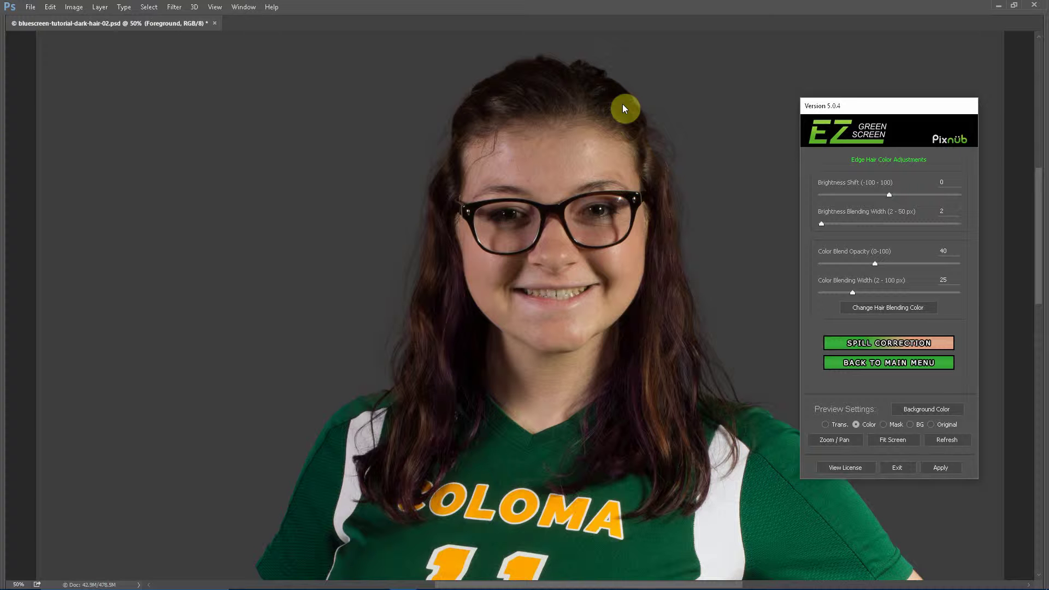
# Step: Open the hair blending color for editing and sample brown tones from the hair on both sides of the face
pyautogui.click(872, 307)
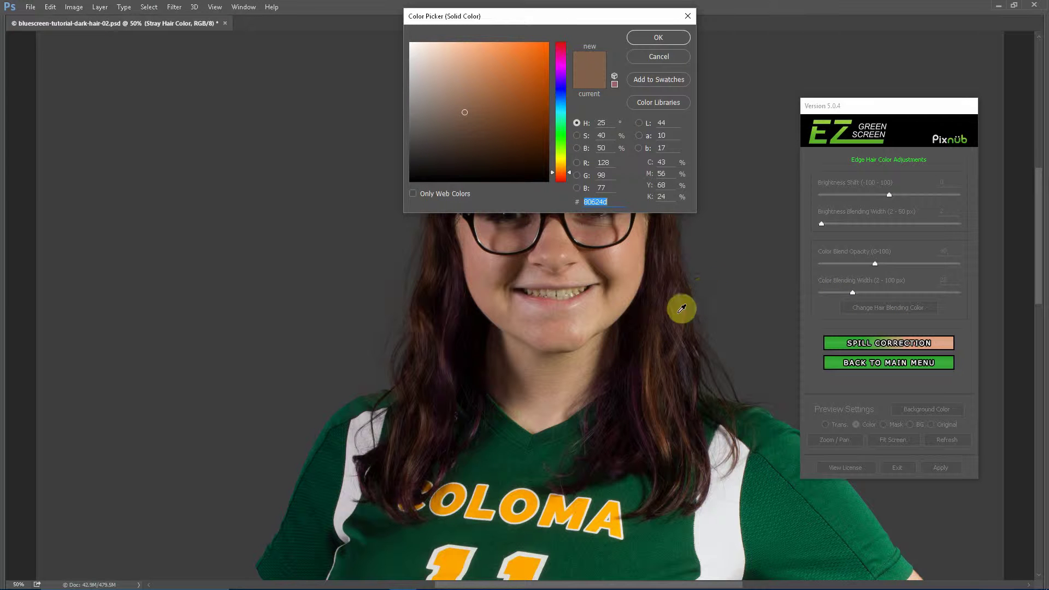
pyautogui.click(659, 327)
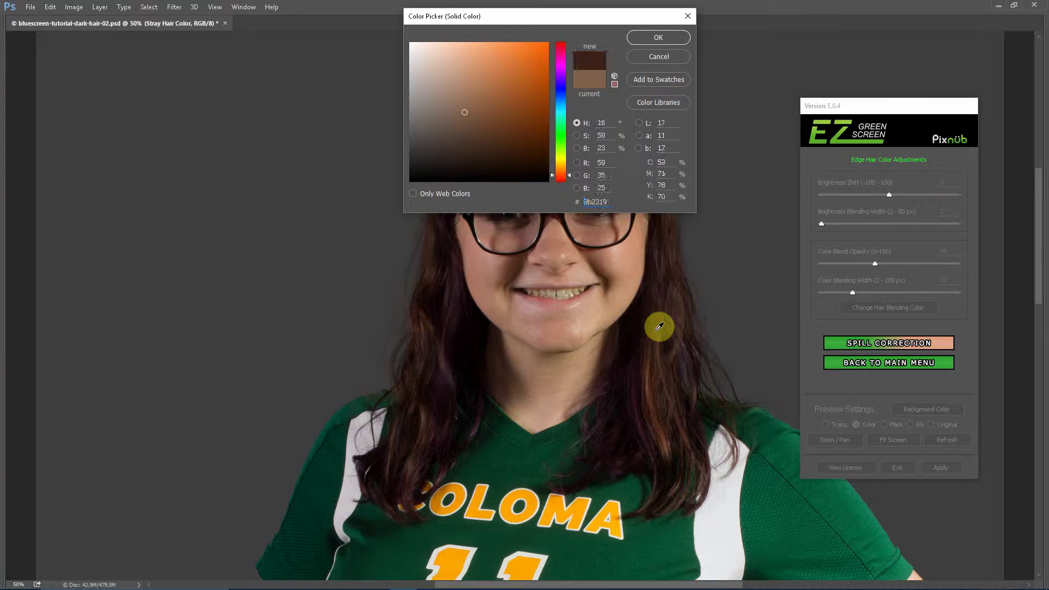
pyautogui.click(435, 273)
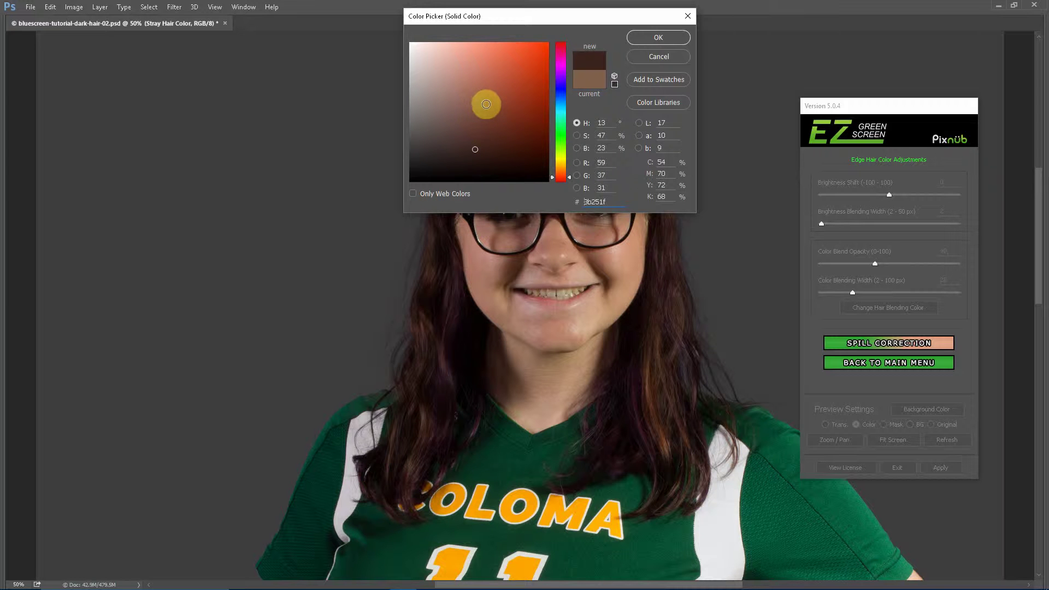
# Step: Try lighter and more saturated reddish browns, including #b04729 and #7d4c3e, as the hair blending color
pyautogui.moveTo(486, 104)
pyautogui.mouseDown()
pyautogui.moveTo(480, 117)
pyautogui.moveTo(506, 128)
pyautogui.moveTo(513, 82)
pyautogui.moveTo(471, 89)
pyautogui.moveTo(472, 122)
pyautogui.mouseUp()
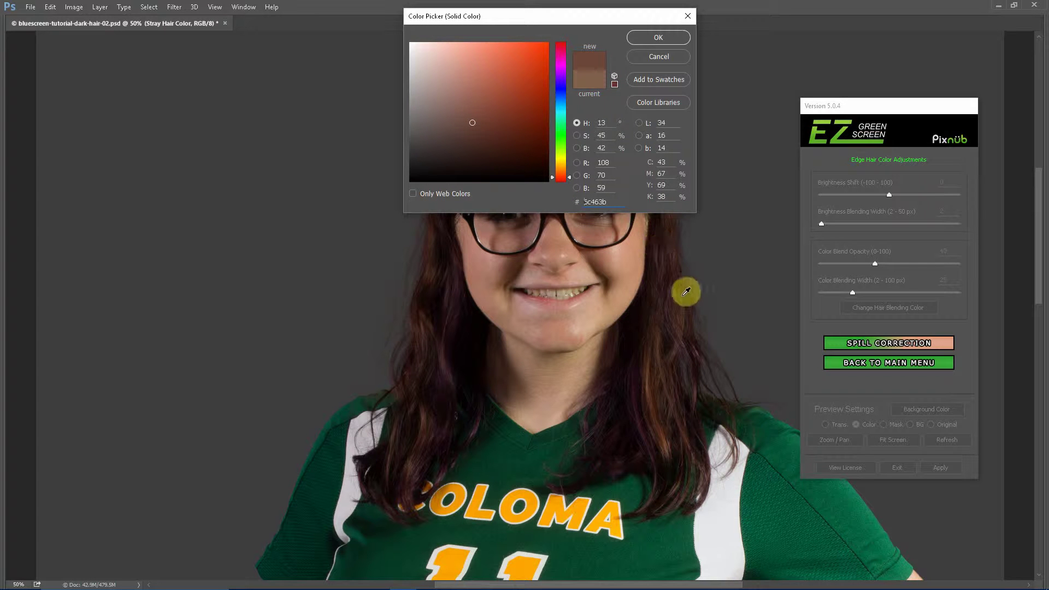
pyautogui.click(516, 85)
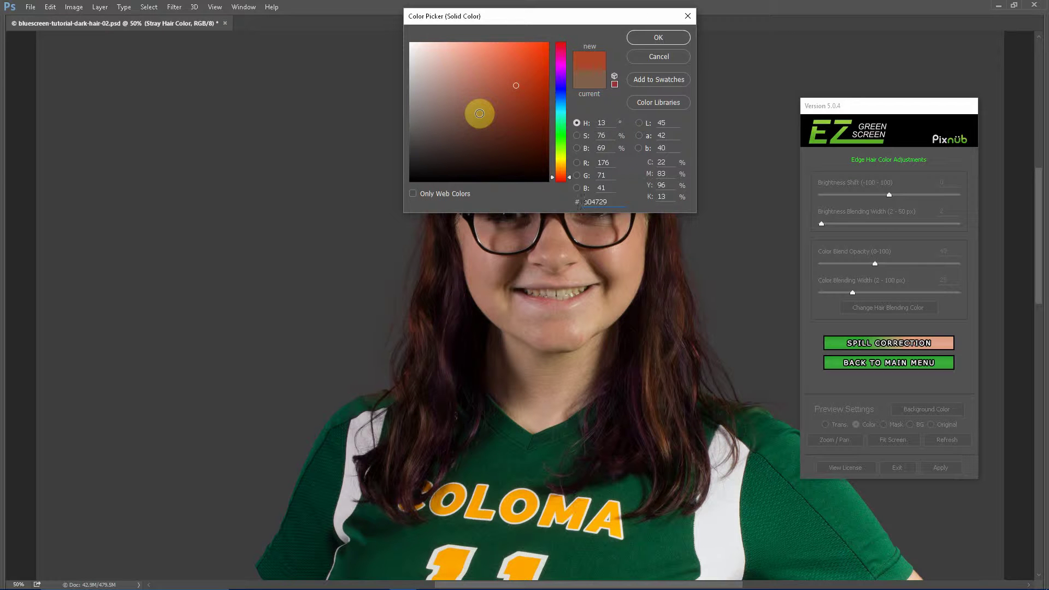
pyautogui.click(480, 113)
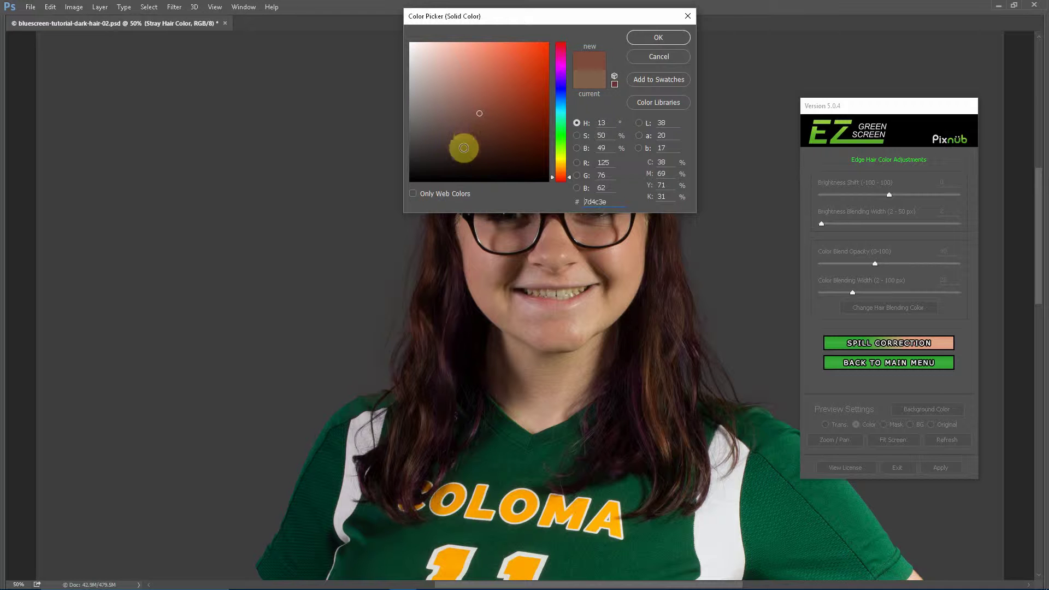
# Step: Sample the dark hair beside the face to set the hair blending color to #221612, and accept it
pyautogui.click(435, 268)
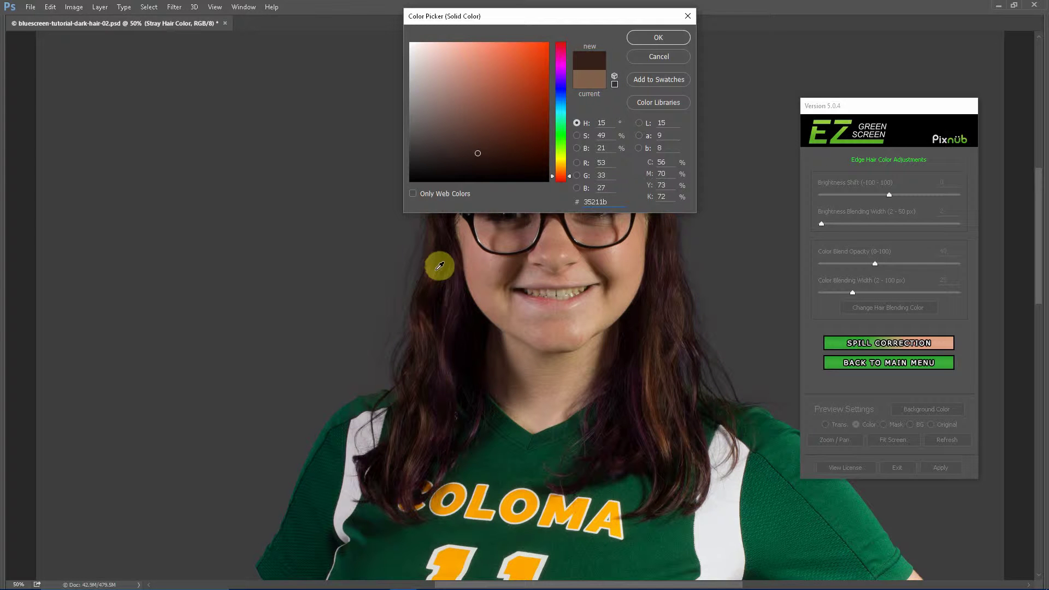
pyautogui.click(434, 256)
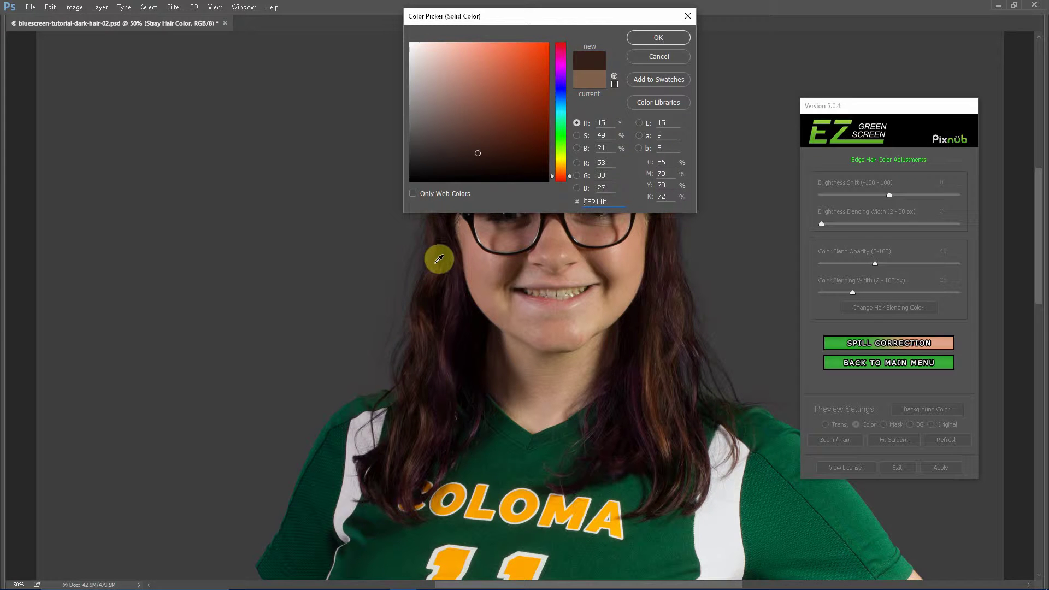
pyautogui.click(438, 259)
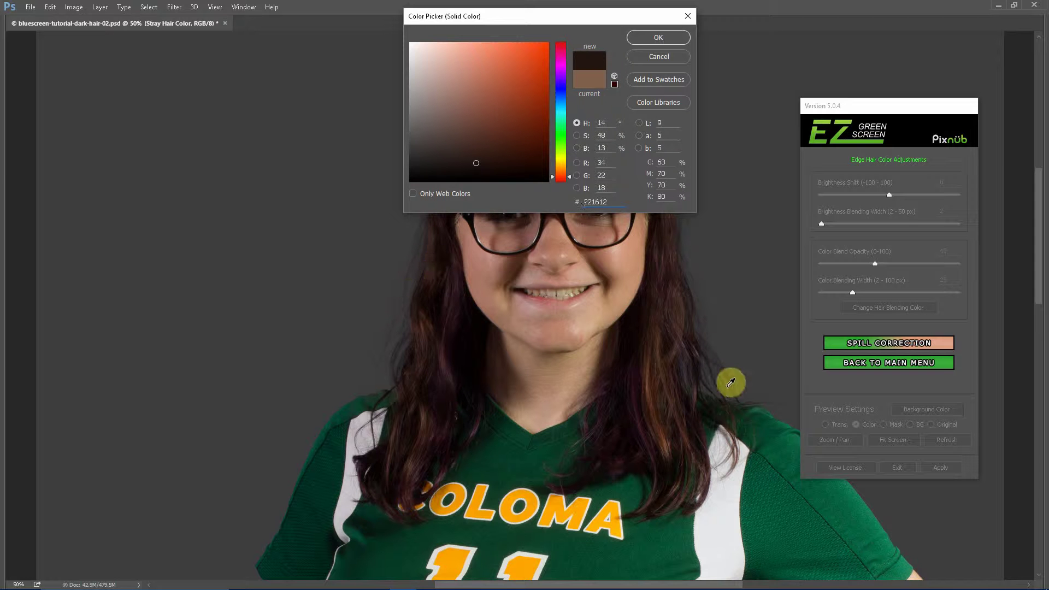
pyautogui.click(683, 36)
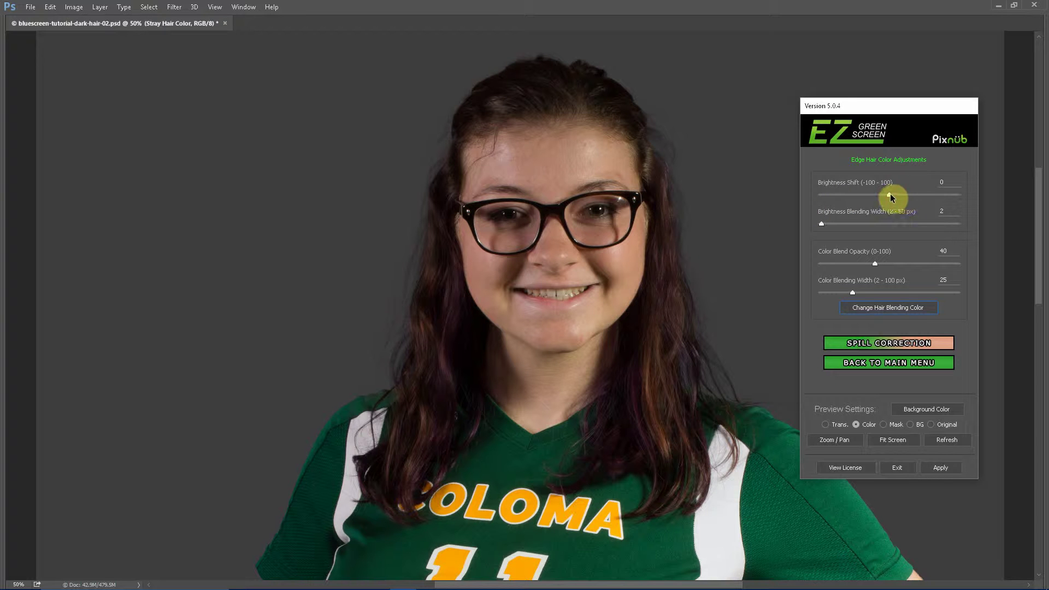
# Step: Try edge hair Brightness Shift values such as -35 and 13, set it to -14, and return to the main menu
pyautogui.moveTo(889, 195); pyautogui.dragTo(867, 195)
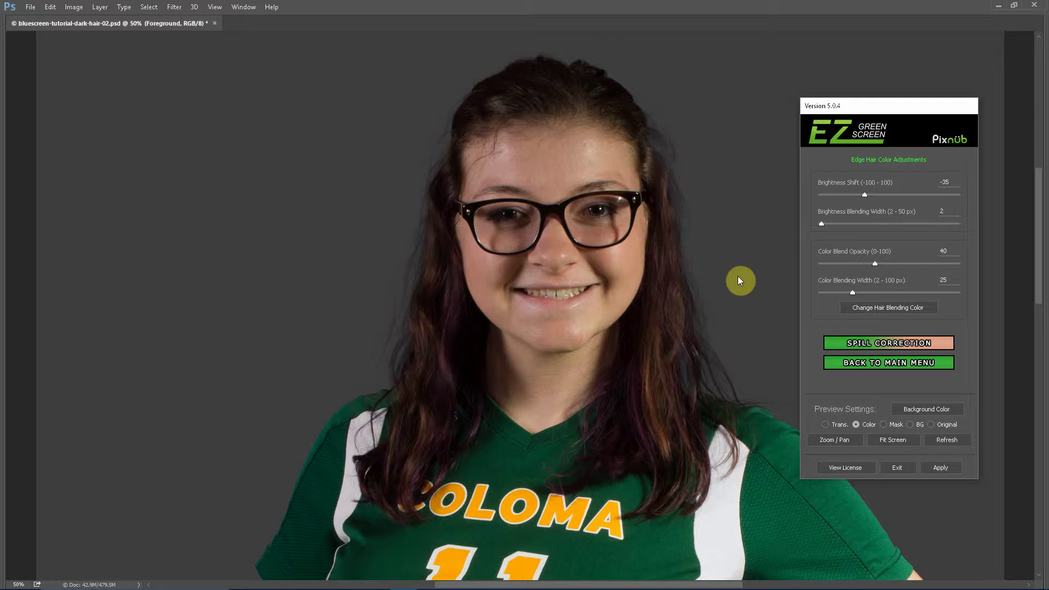
pyautogui.moveTo(866, 195); pyautogui.dragTo(898, 198)
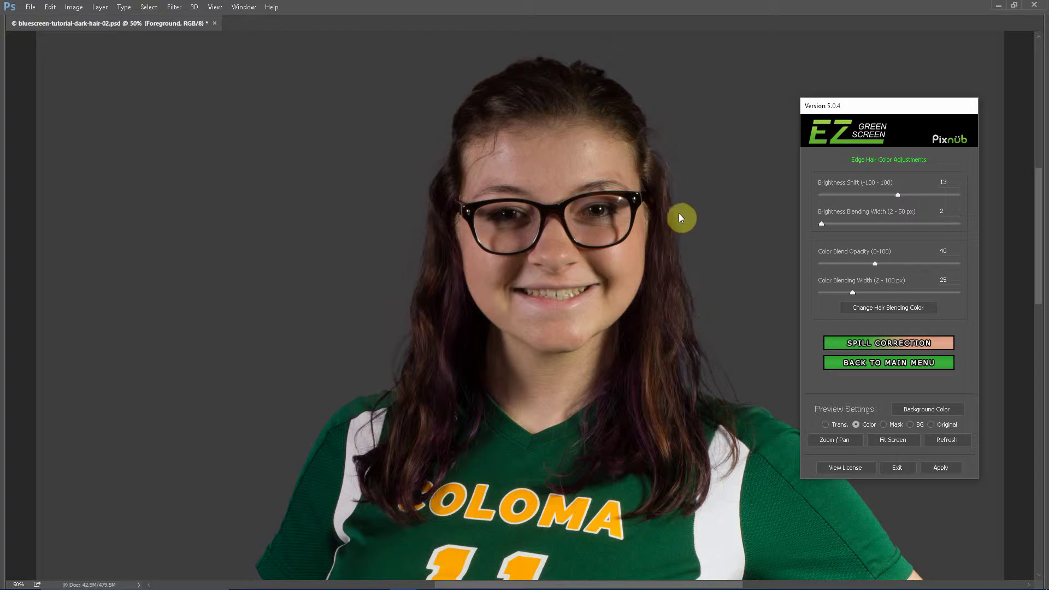
pyautogui.moveTo(899, 195); pyautogui.dragTo(904, 197)
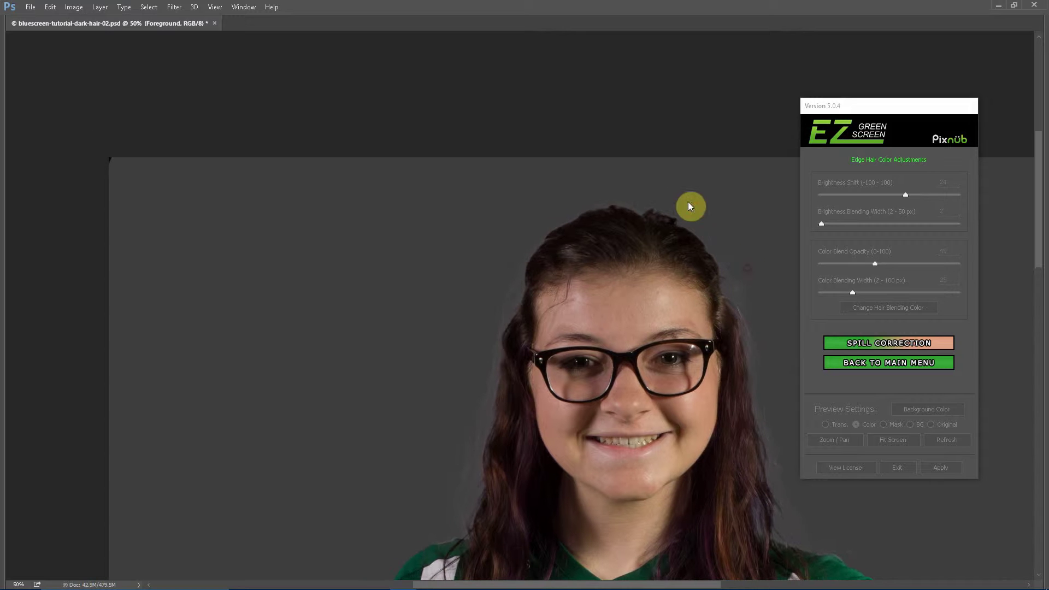
pyautogui.moveTo(907, 194); pyautogui.dragTo(894, 195)
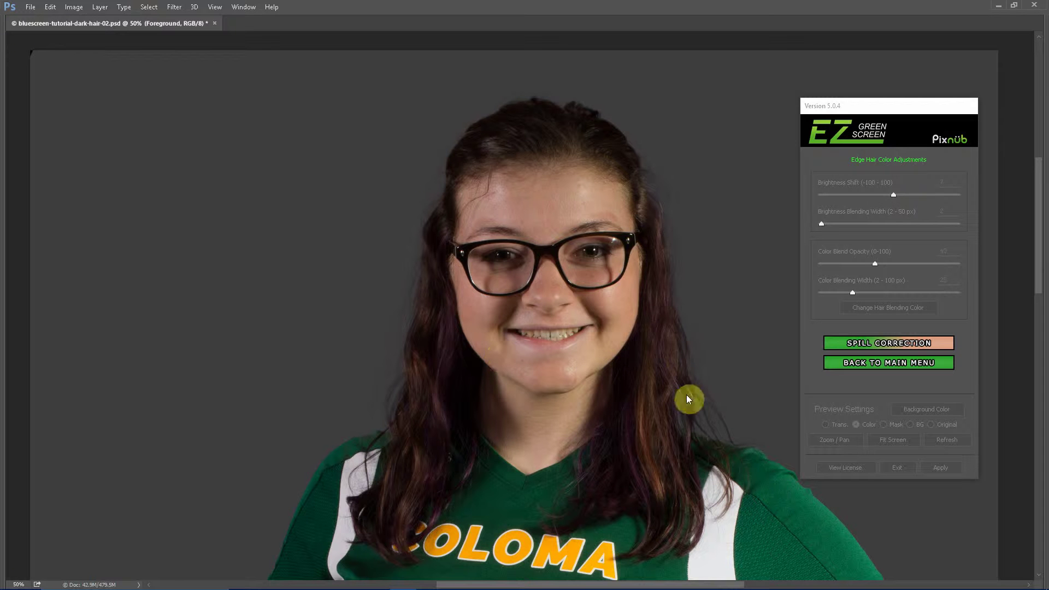
pyautogui.moveTo(894, 194); pyautogui.dragTo(880, 195)
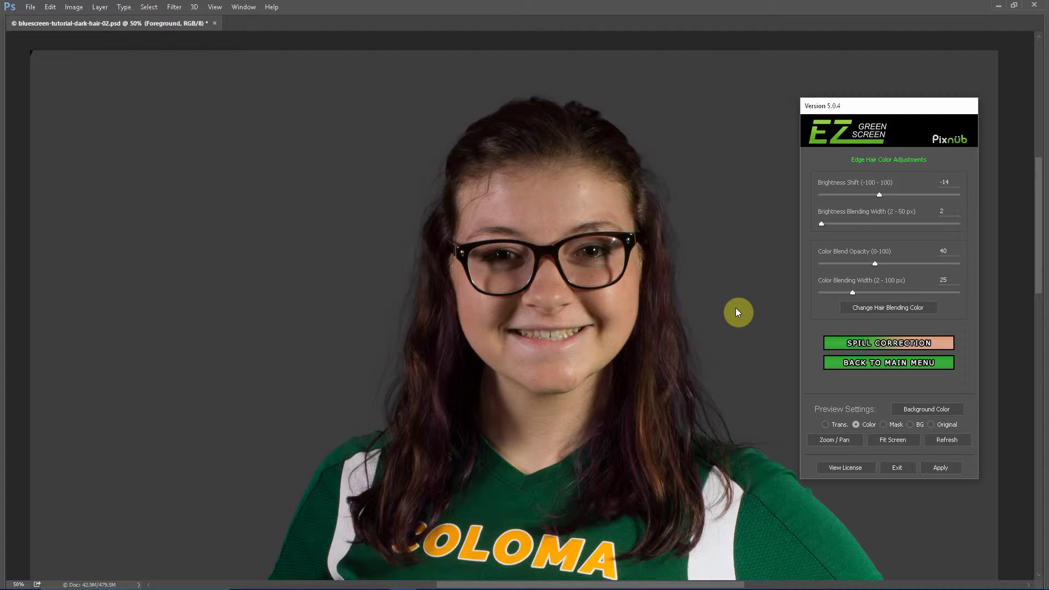
pyautogui.click(847, 366)
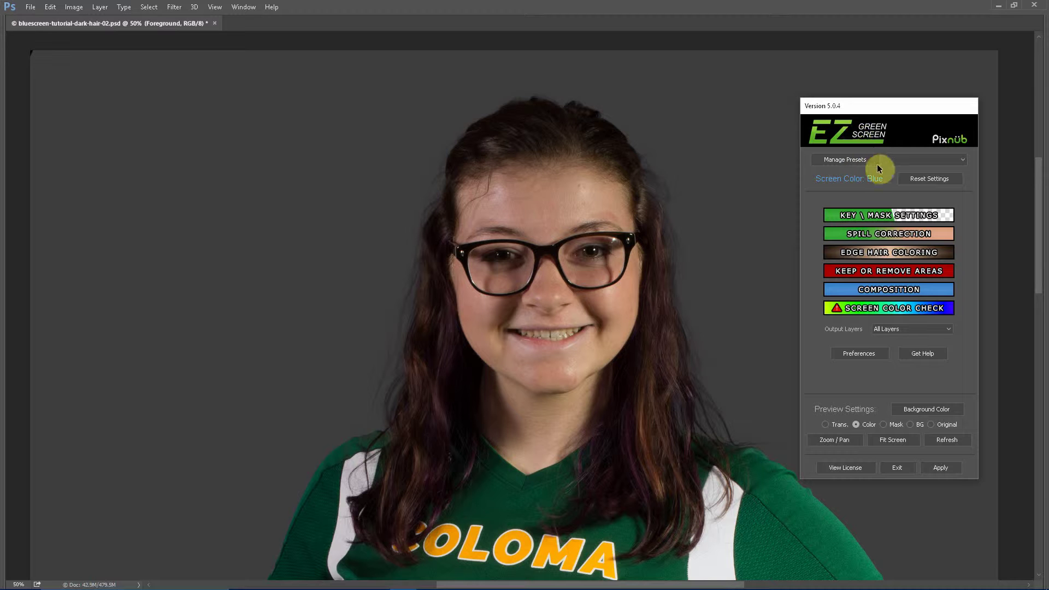
# Step: Save the current settings as a preset named "Blue Screen Dark Hair" that uses auto spill correction opacity, and close the preset manager
pyautogui.click(864, 160)
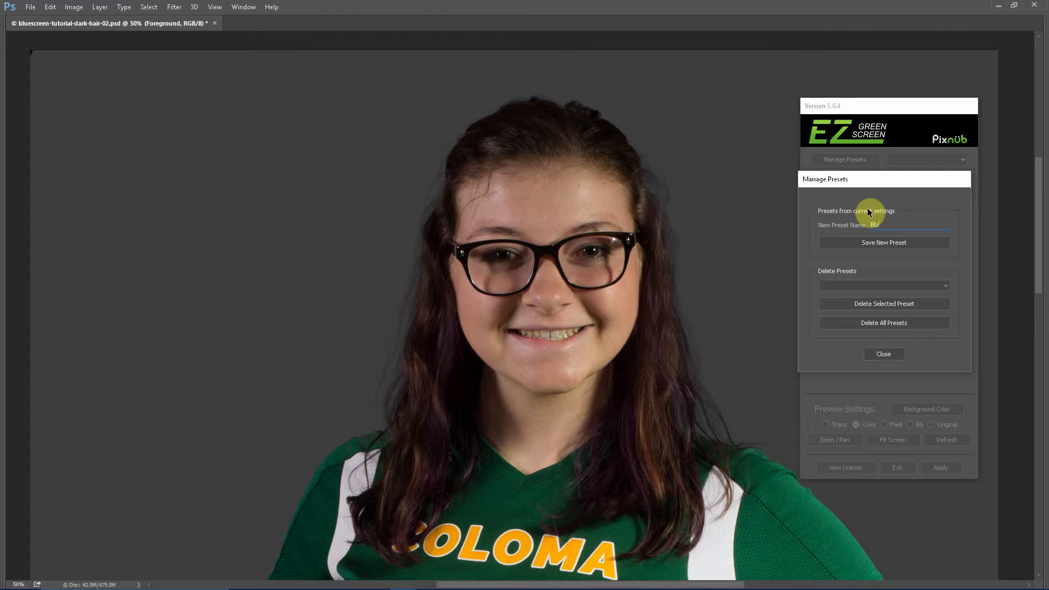
pyautogui.write('Blue Screen Dark Hair')
pyautogui.click(878, 243)
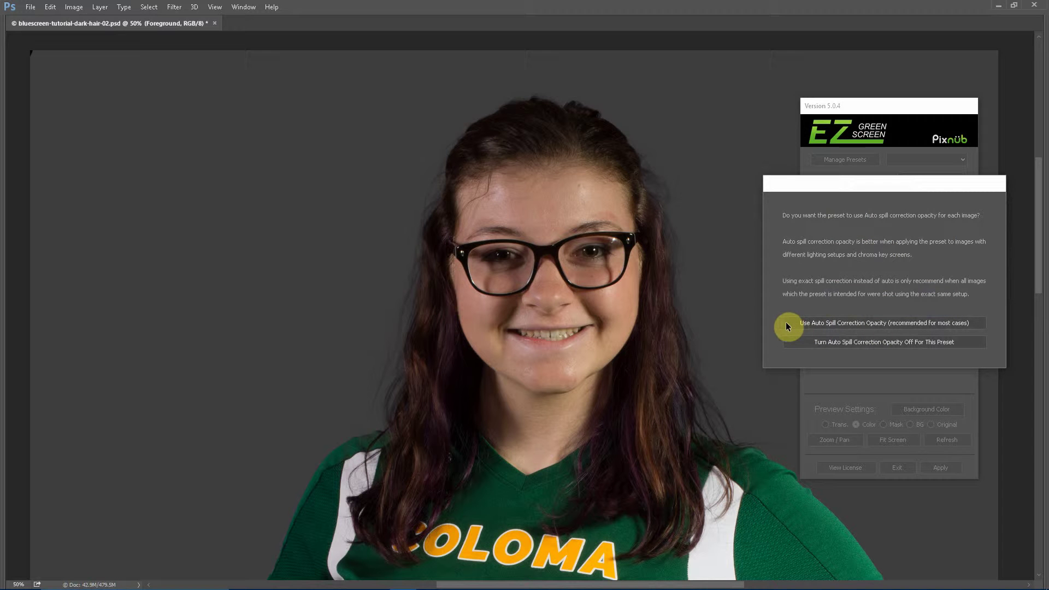
pyautogui.click(854, 326)
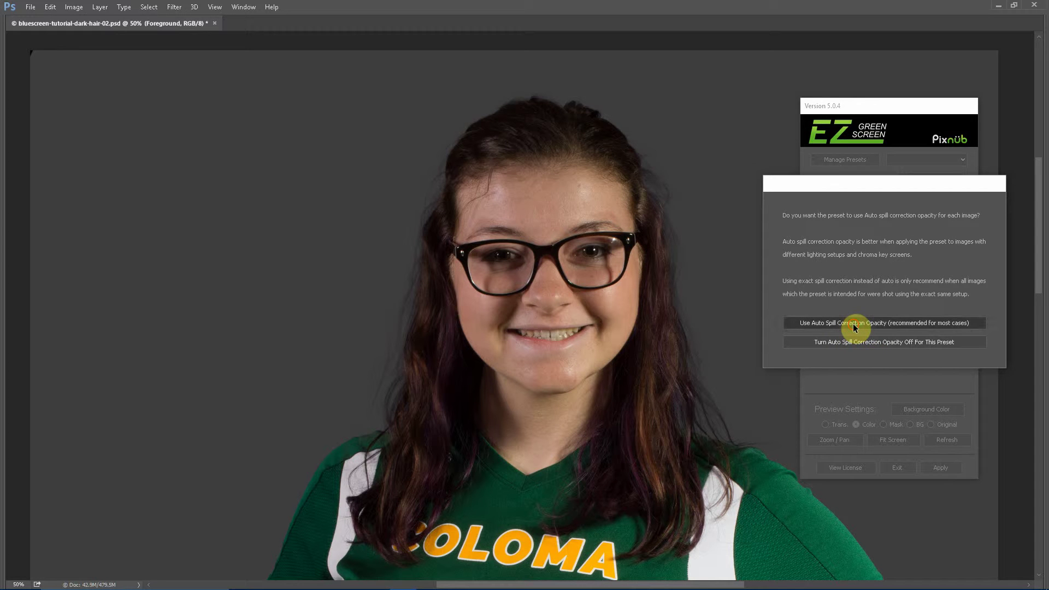
pyautogui.click(854, 324)
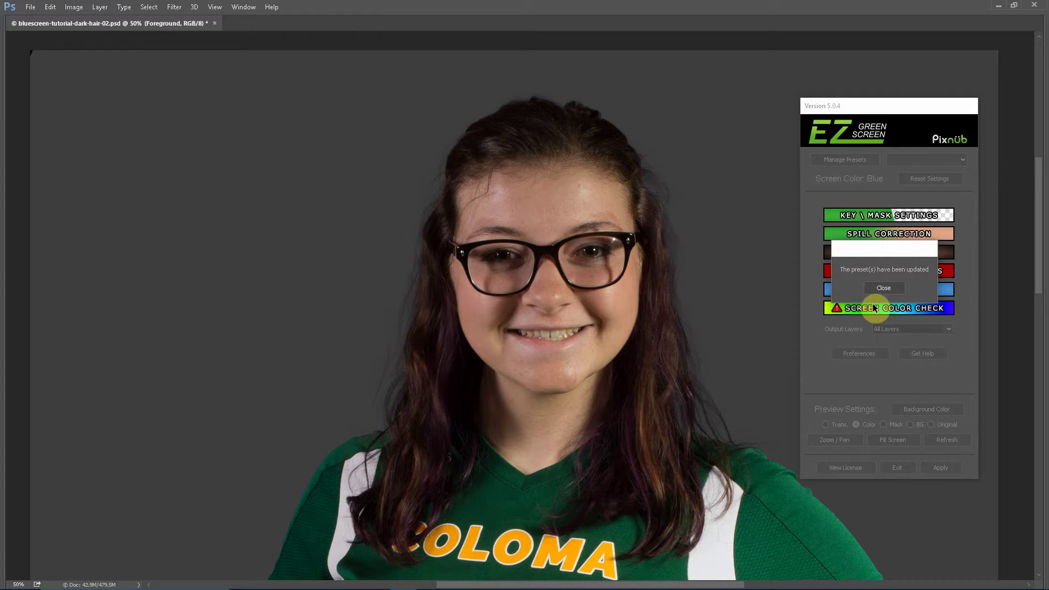
pyautogui.click(880, 287)
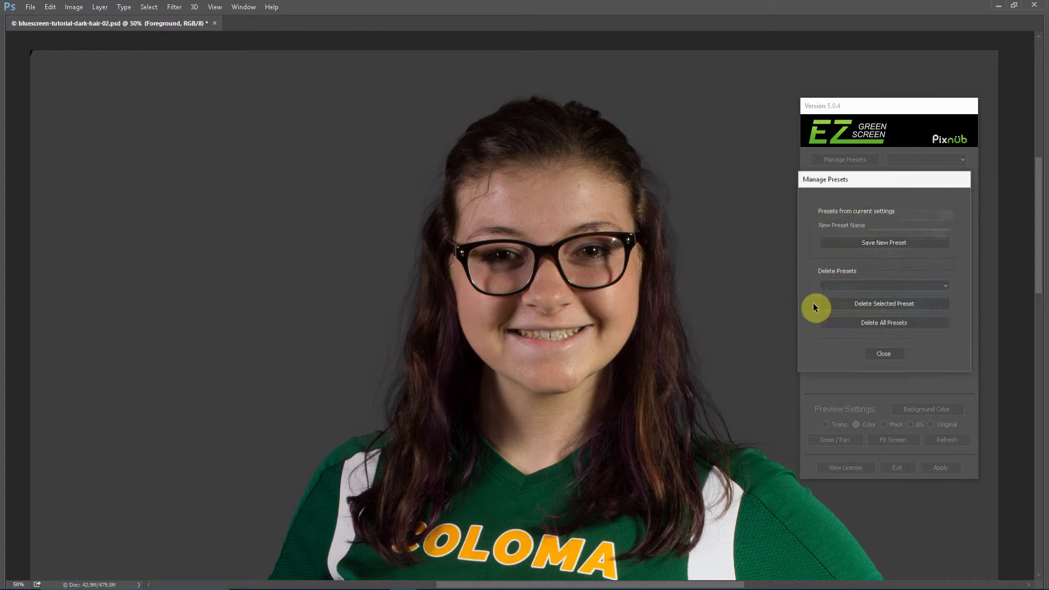
pyautogui.click(871, 355)
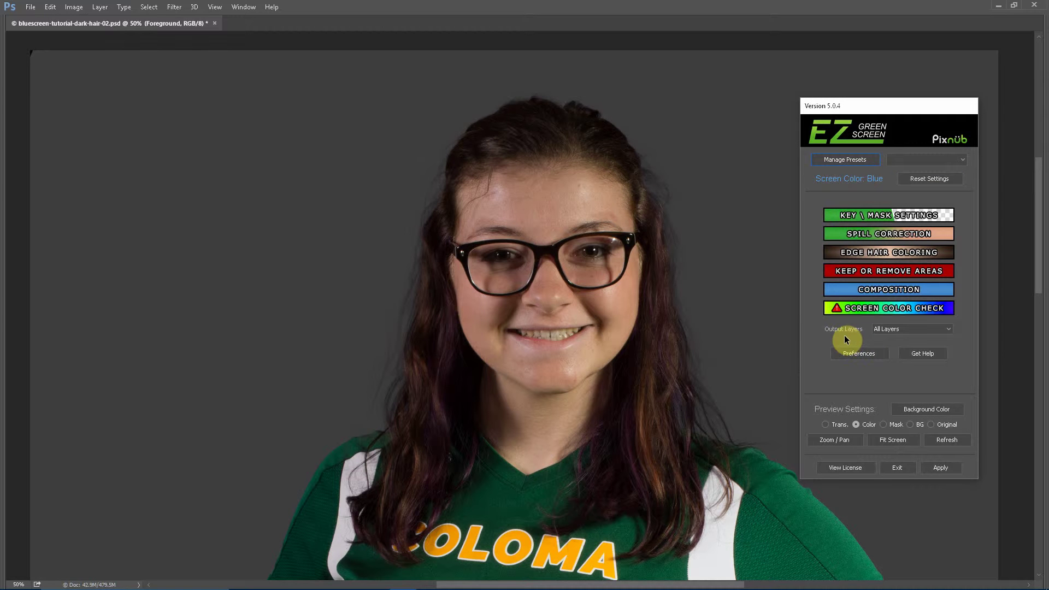
# Step: Review the spill correction settings and return to the main menu
pyautogui.click(889, 234)
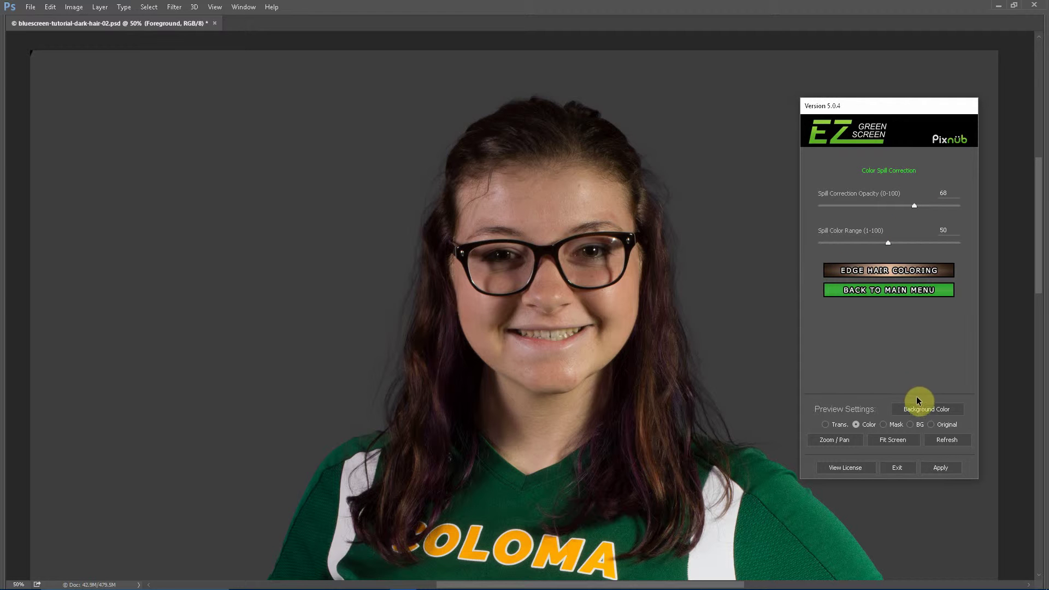
pyautogui.click(884, 291)
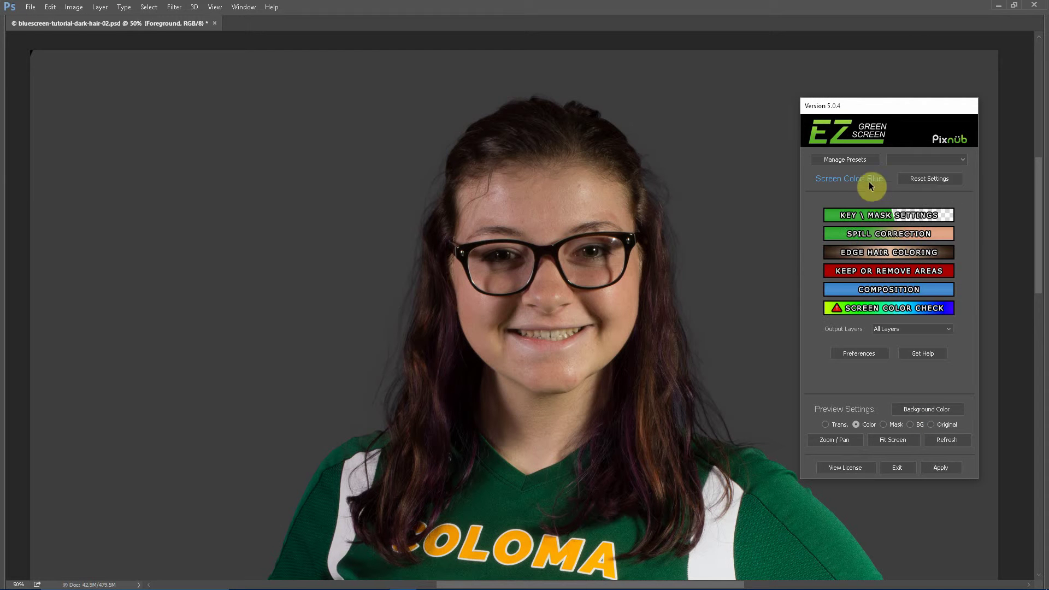
# Step: Reset the settings and load the saved "Blue Screen Dark Hair" preset
pyautogui.click(924, 180)
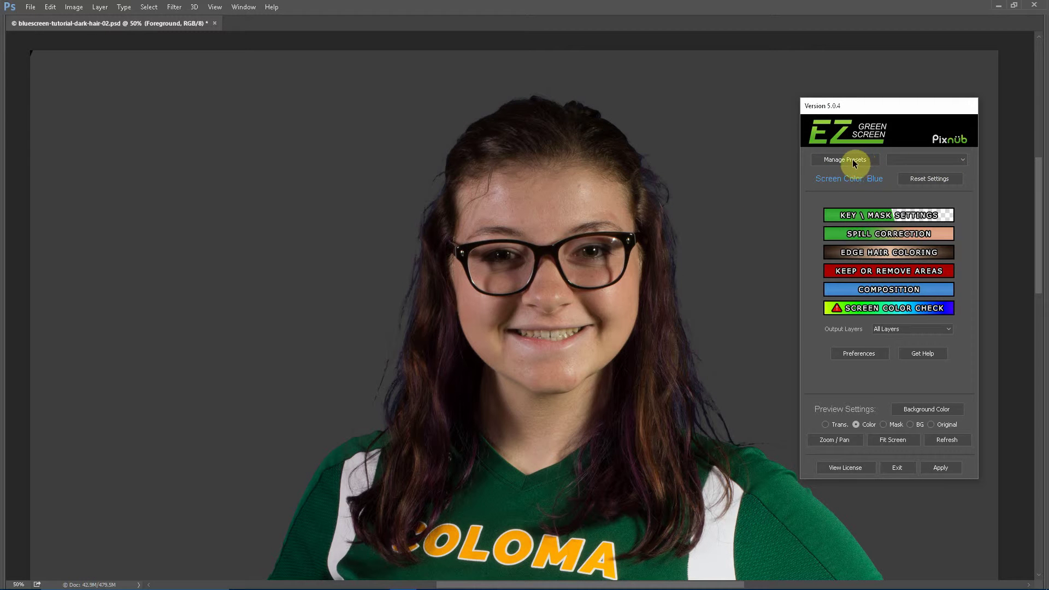
pyautogui.click(961, 160)
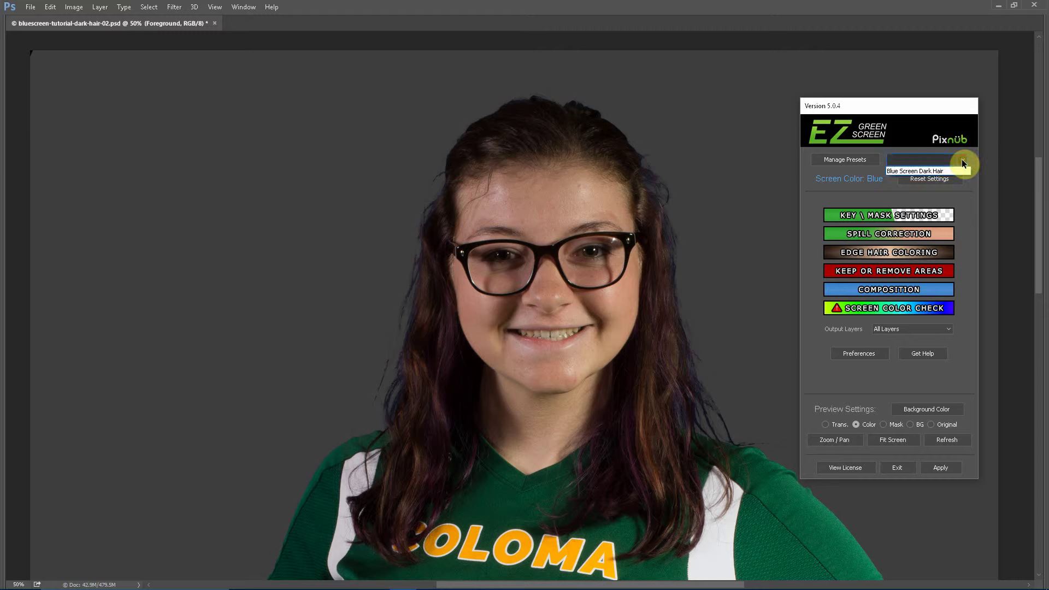
pyautogui.click(897, 173)
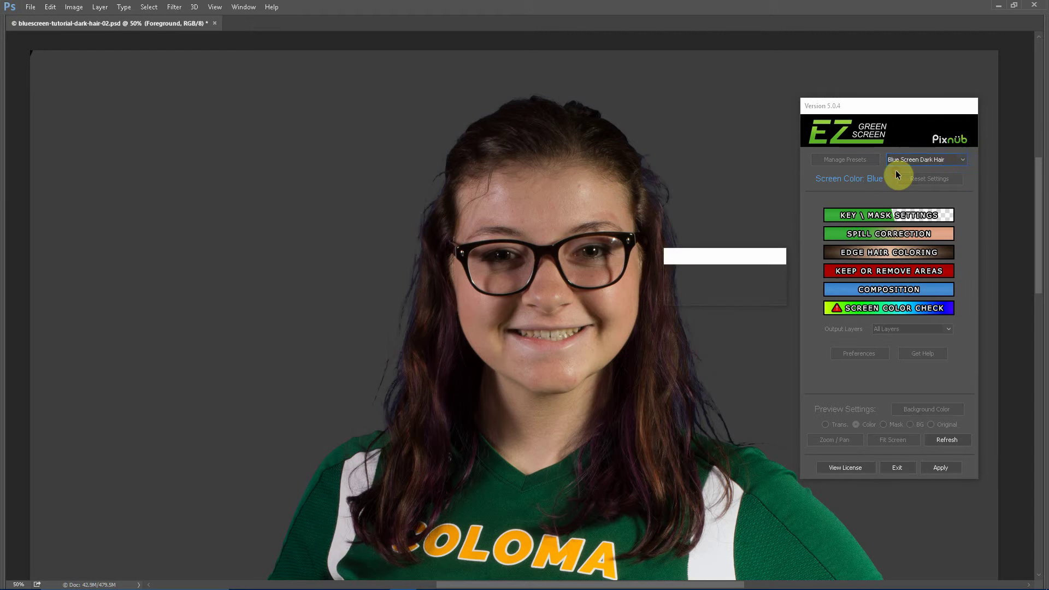